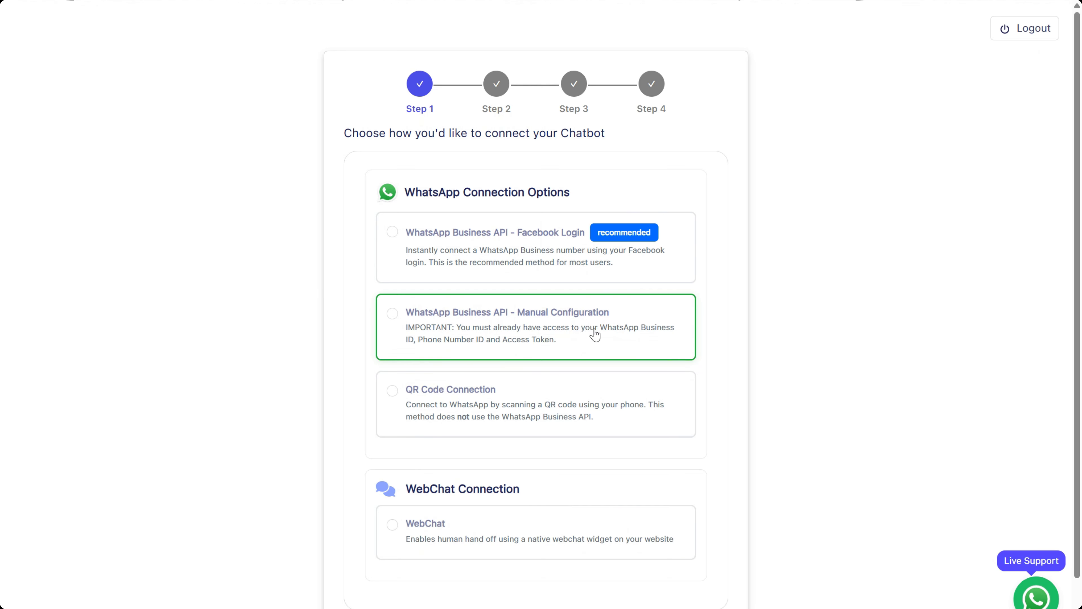
Review the Manual Configuration requirements (Phone Number ID, Access Token), then choose the Facebook Login option
drag(419, 344, 486, 344)
drag(556, 345, 503, 346)
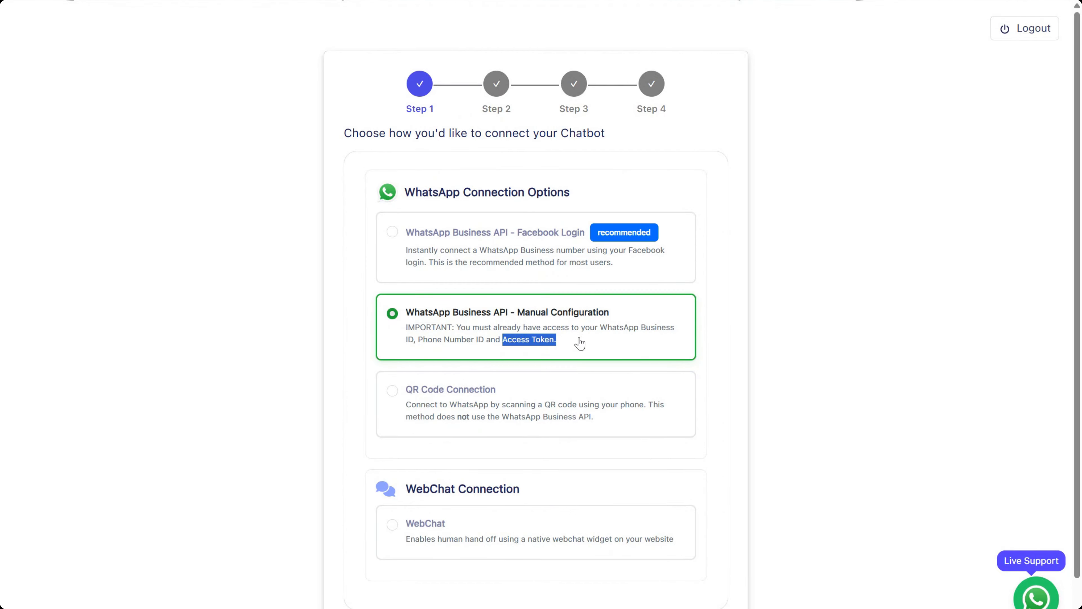
drag(580, 341, 410, 321)
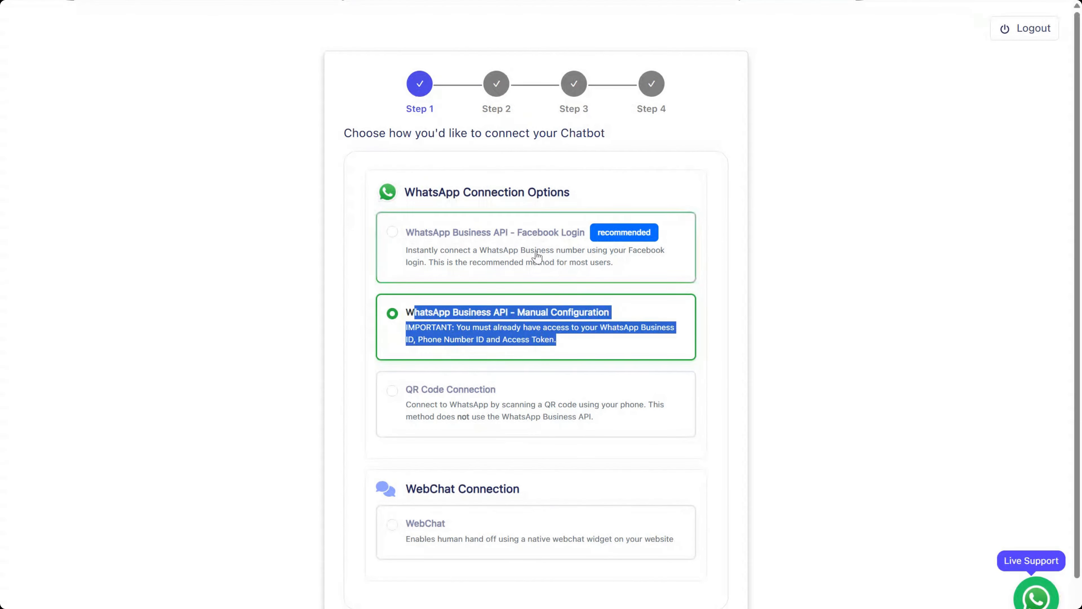
click(493, 252)
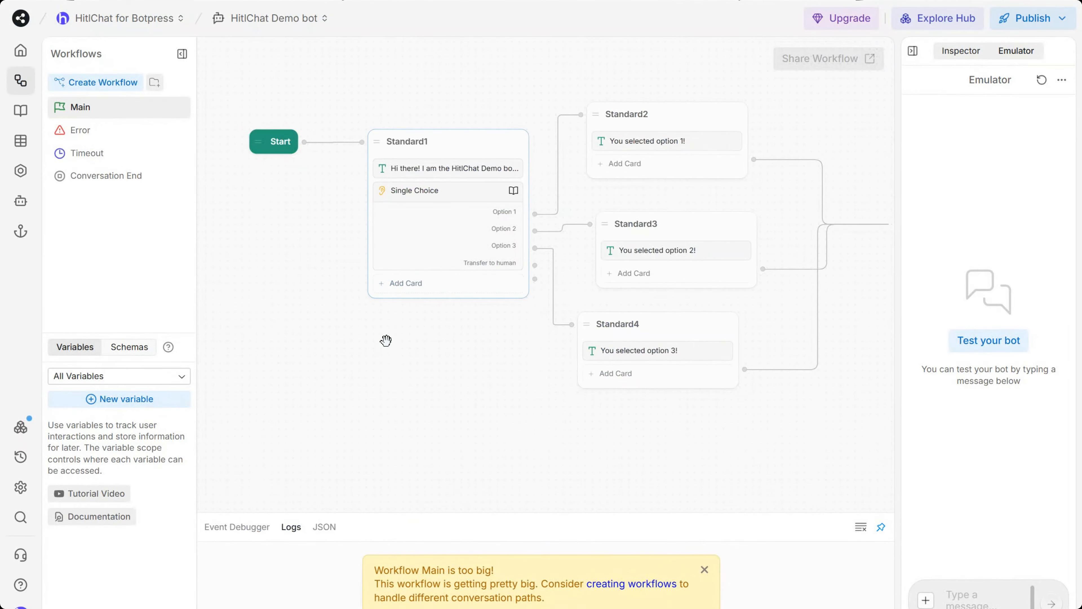
Open the installed WhatsApp integration in the Botpress Hub and show its Configuration settings
scroll(385, 341, down, 1)
drag(427, 377, 445, 343)
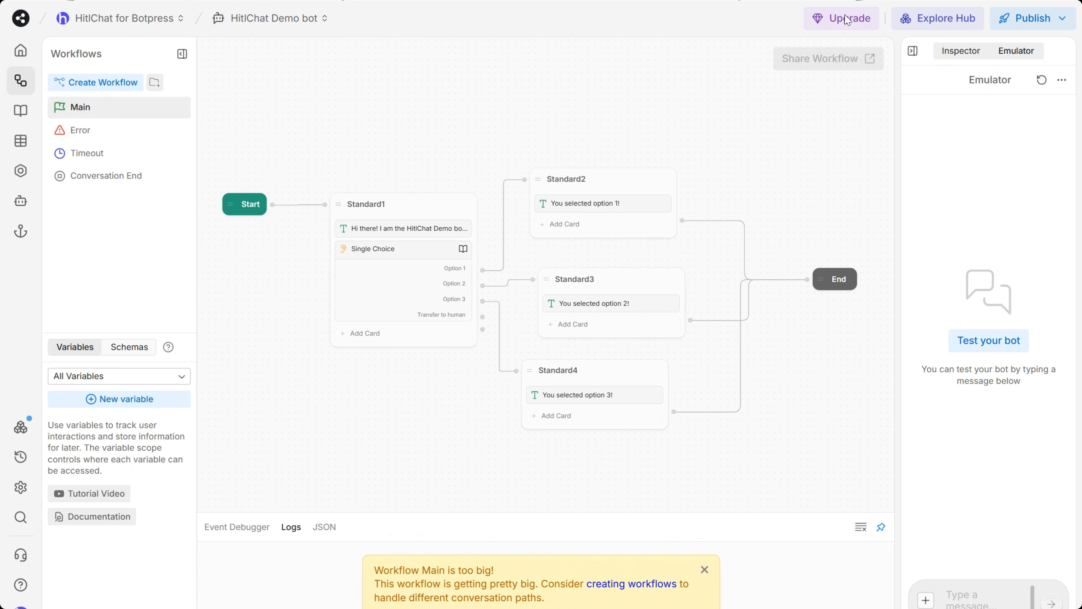
click(927, 20)
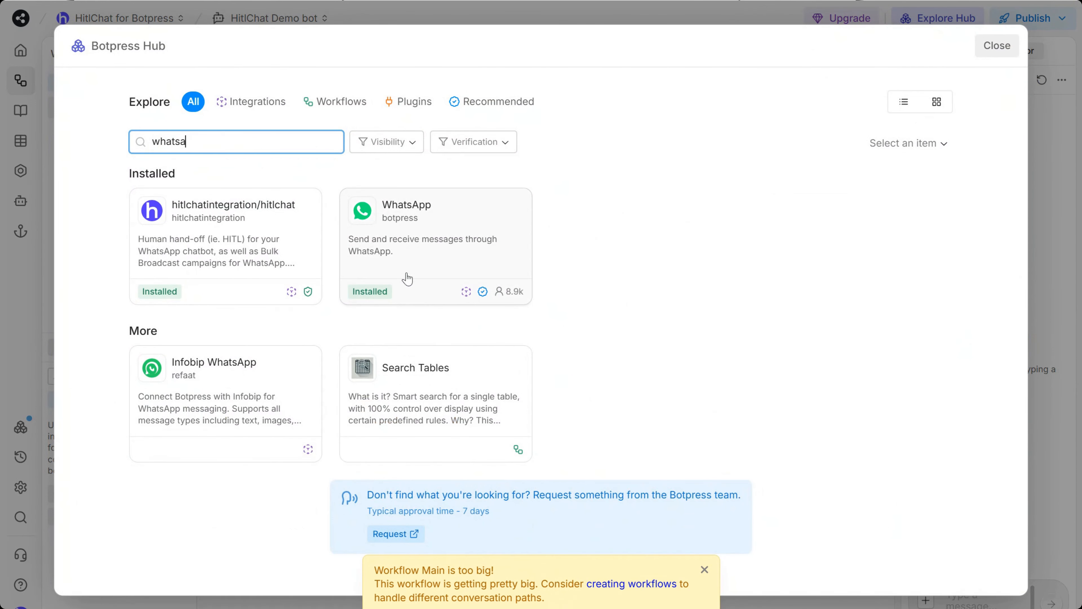
click(445, 228)
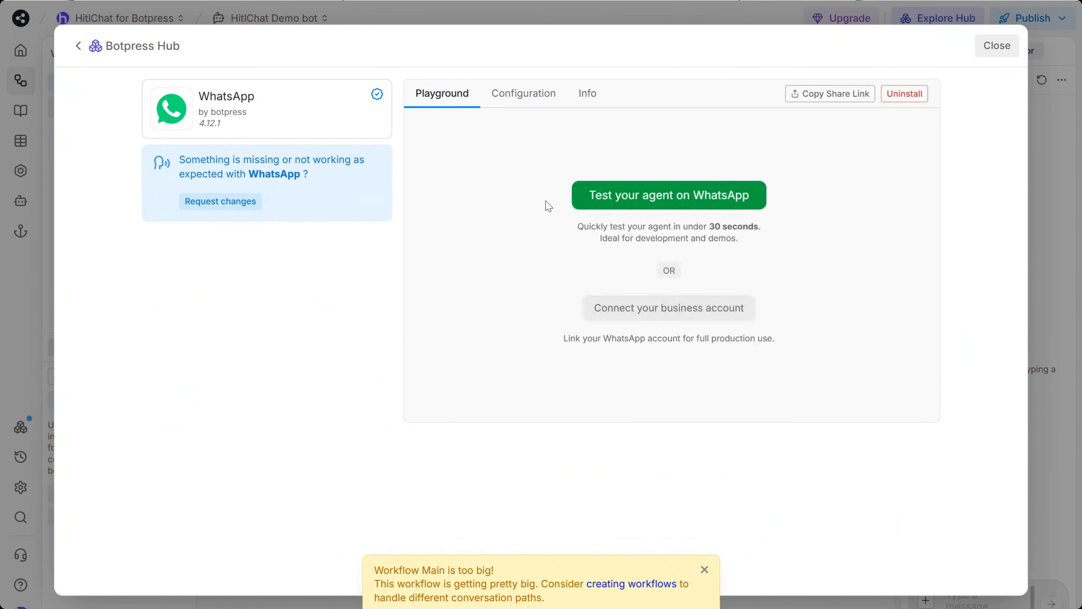
click(525, 94)
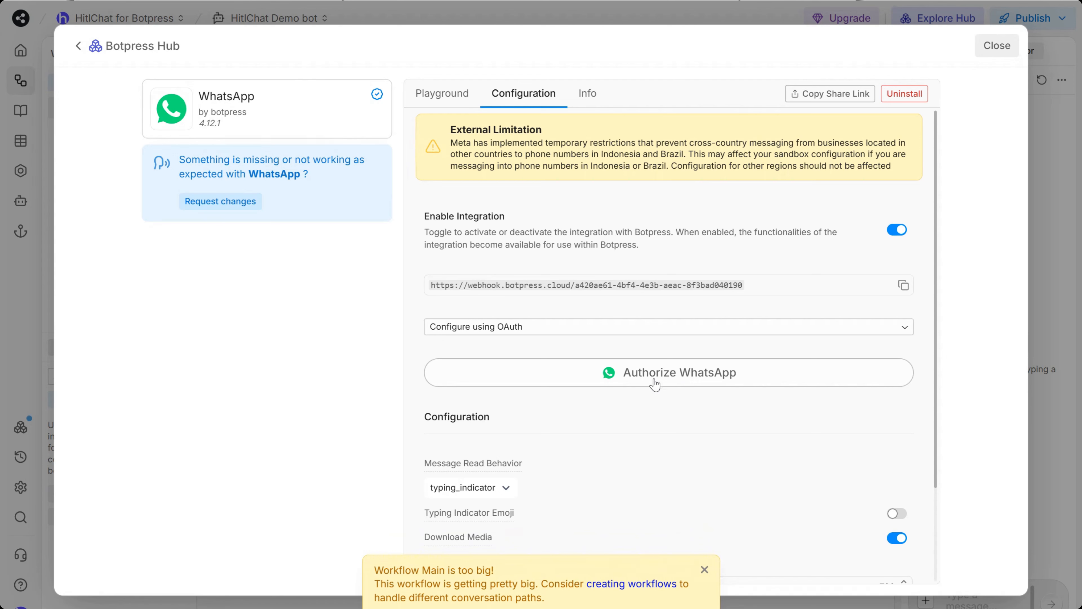
click(681, 377)
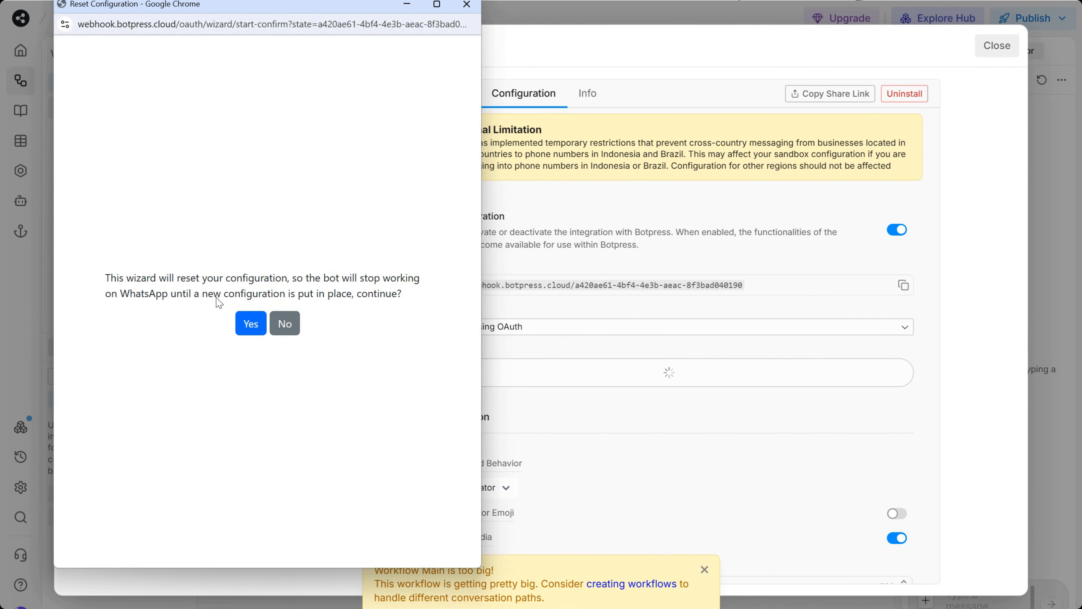
click(467, 5)
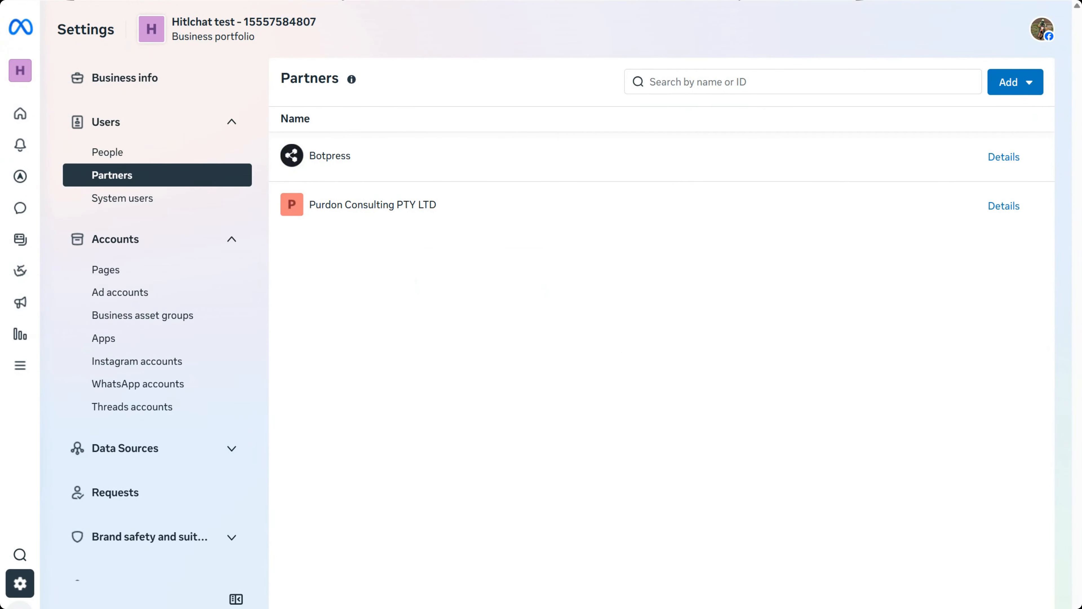
Open the Botpress partner in Meta business settings and show its more-actions menu
key(ctrl+l)
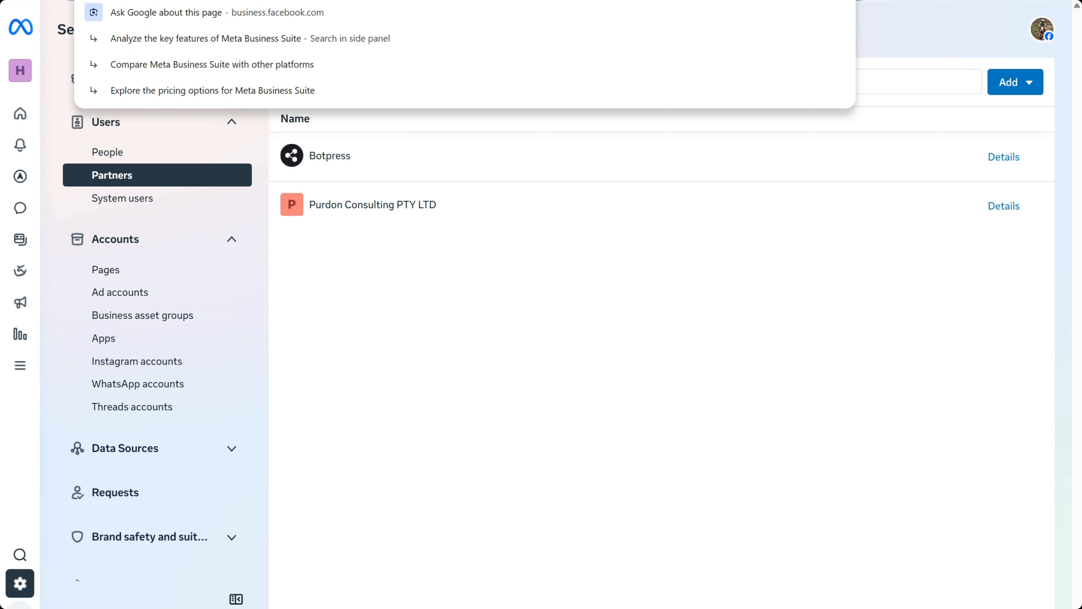
click(586, 330)
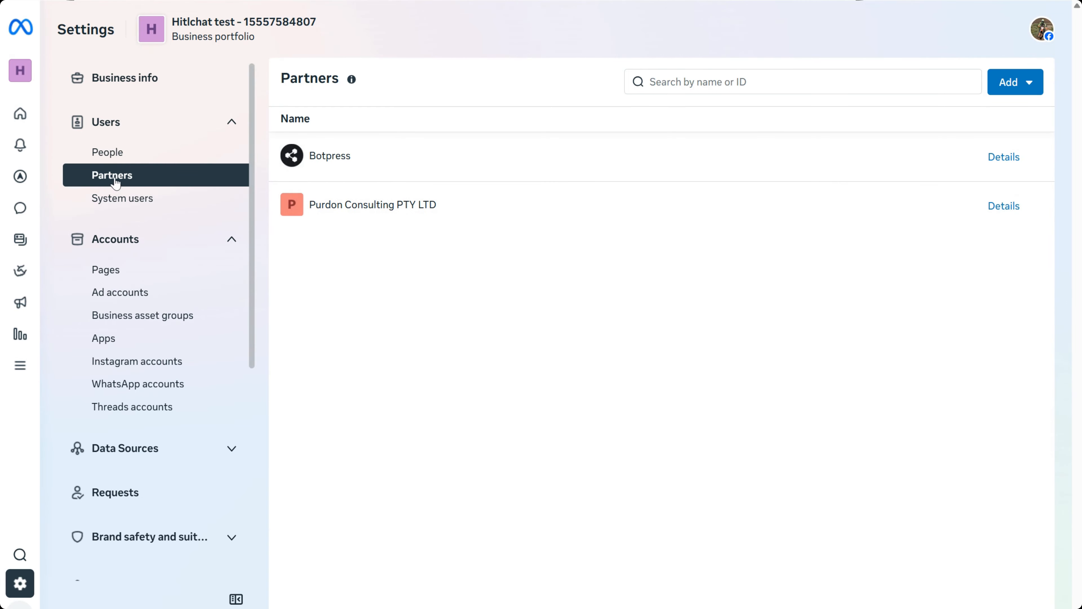
click(379, 160)
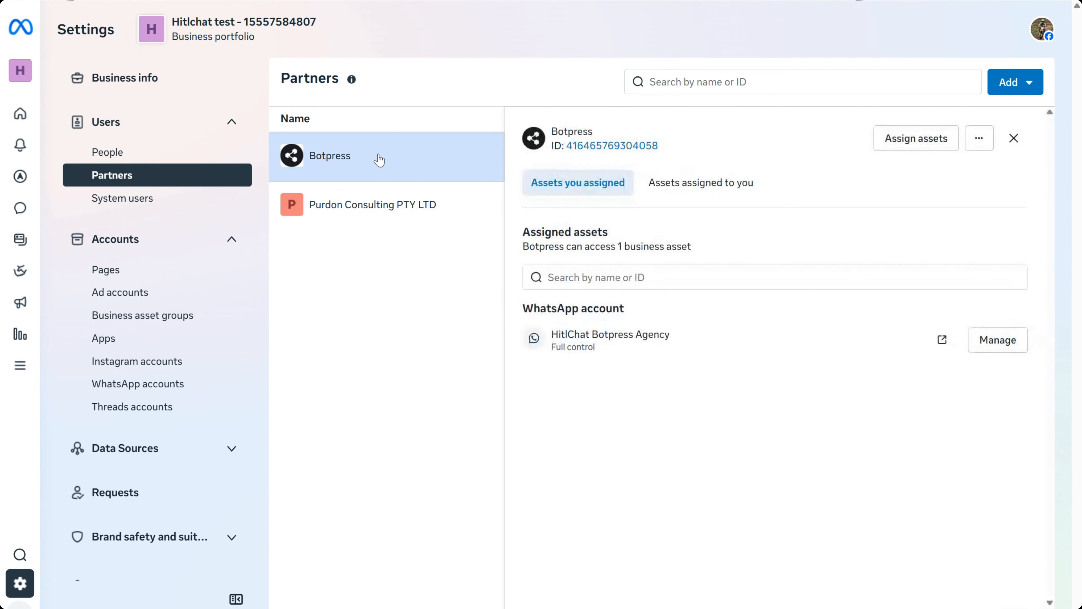
click(981, 147)
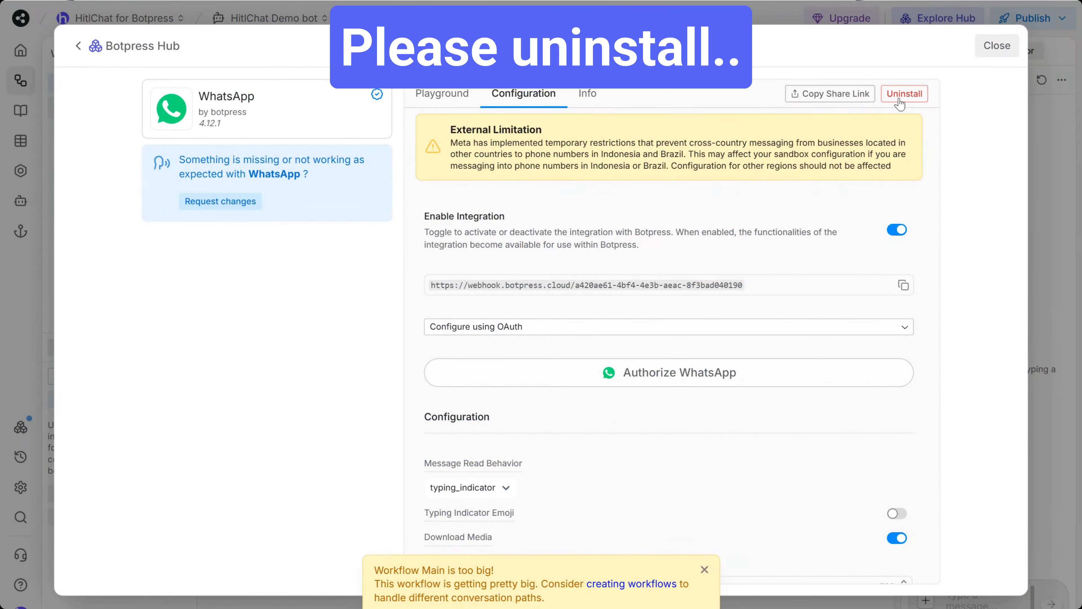
Uninstall the WhatsApp integration from Botpress Studio and close its page
click(904, 95)
click(621, 408)
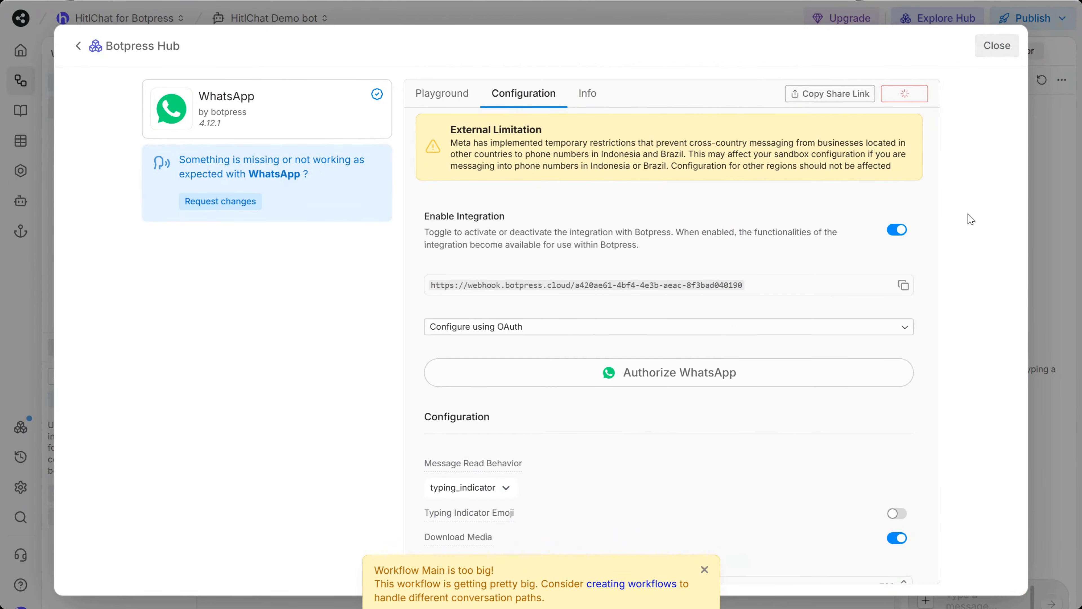
click(997, 45)
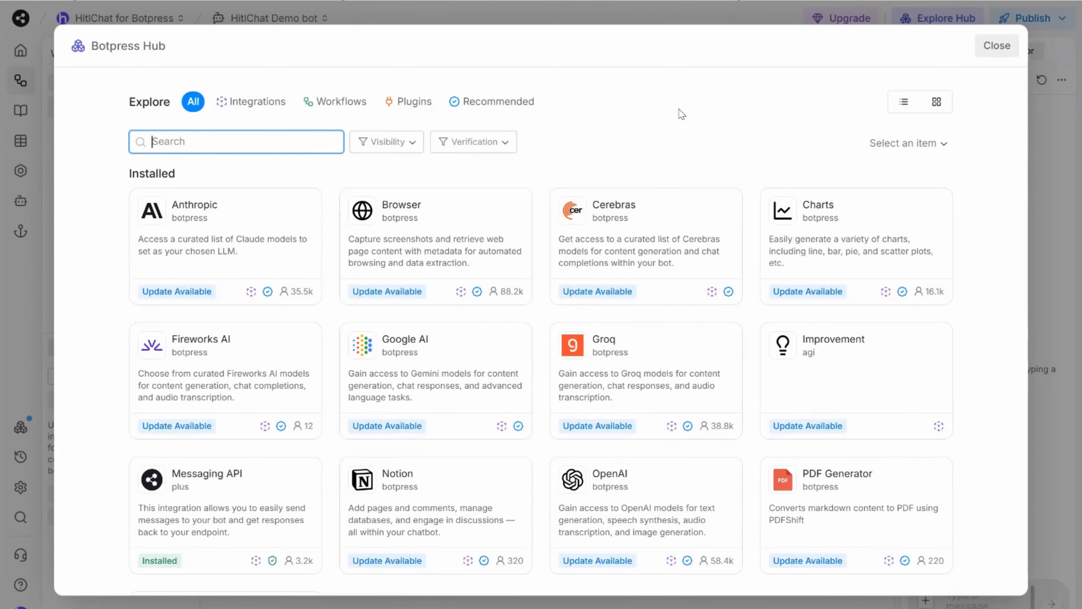
Look up the integrationtest/hitlchat integration in the Hub, view its details, then close the Hub
text(hitlchat)
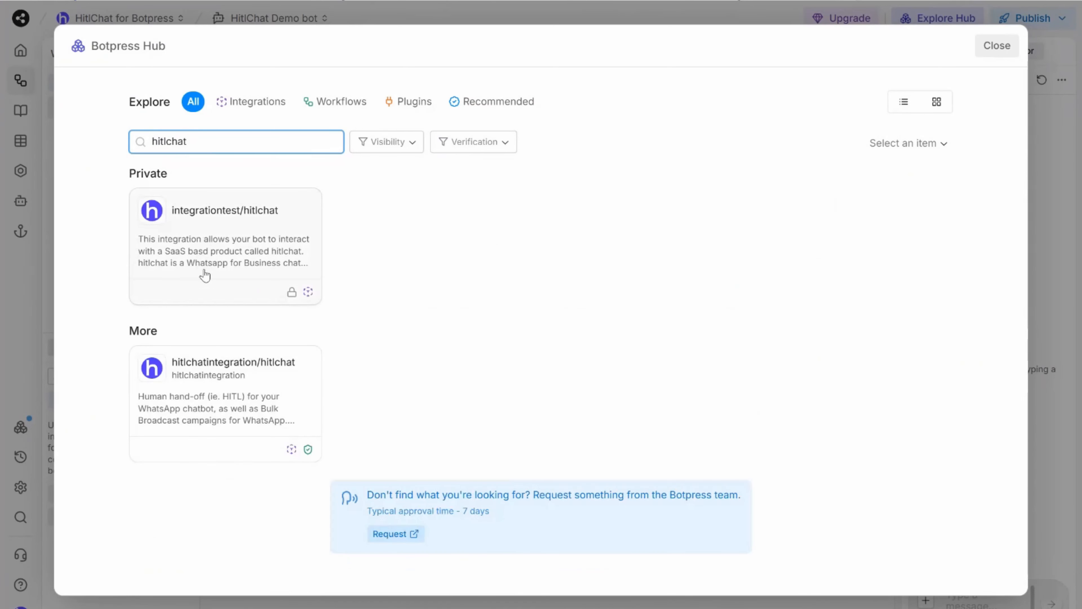
click(205, 276)
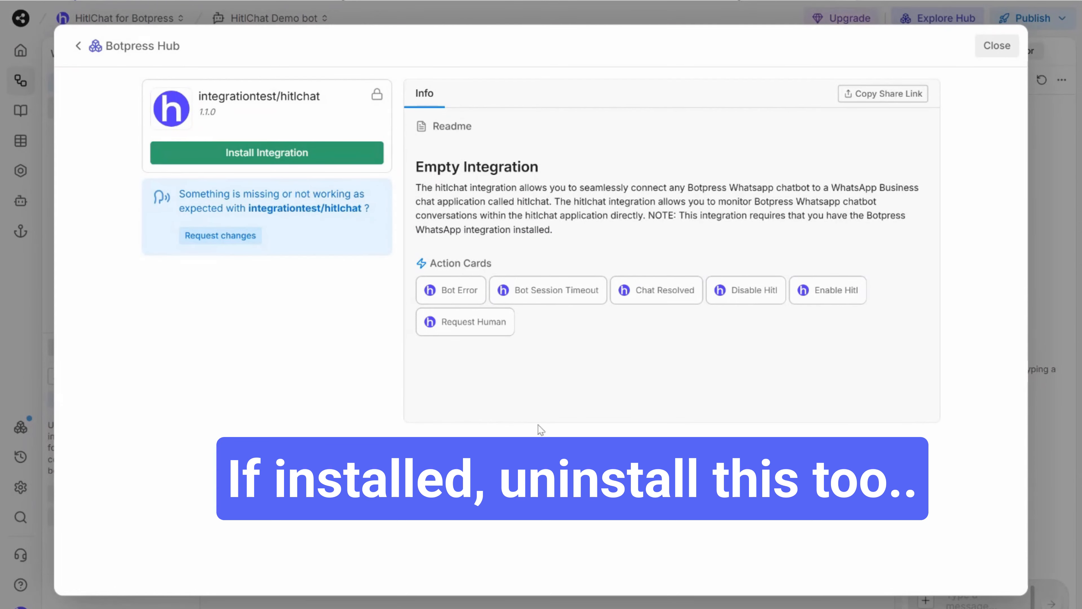
click(995, 45)
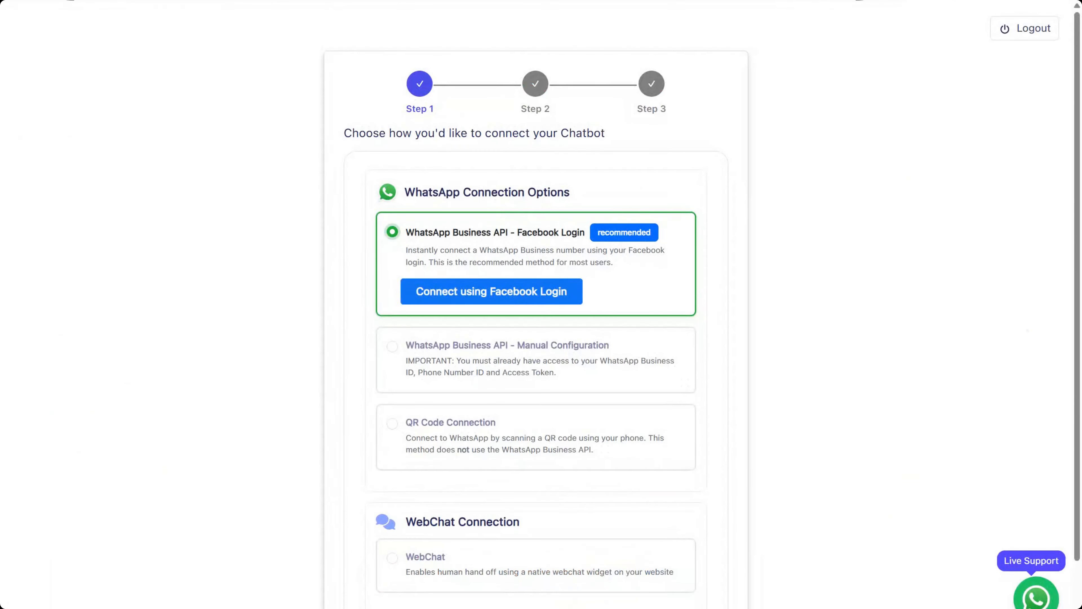
Start Facebook Login, review the three phone-number restrictions, and accept them to continue
click(494, 296)
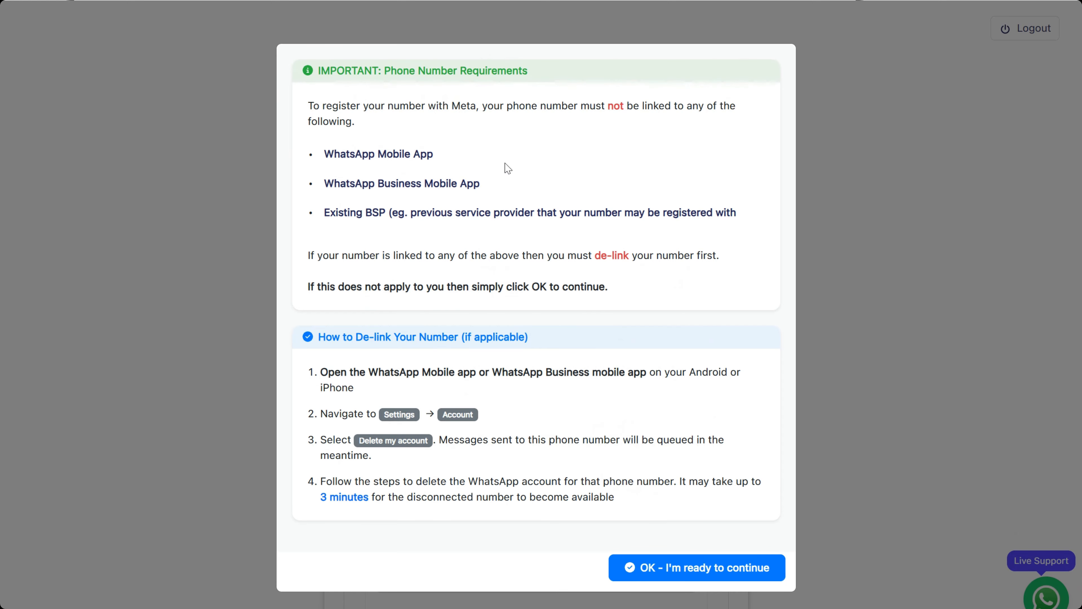
drag(434, 155, 325, 155)
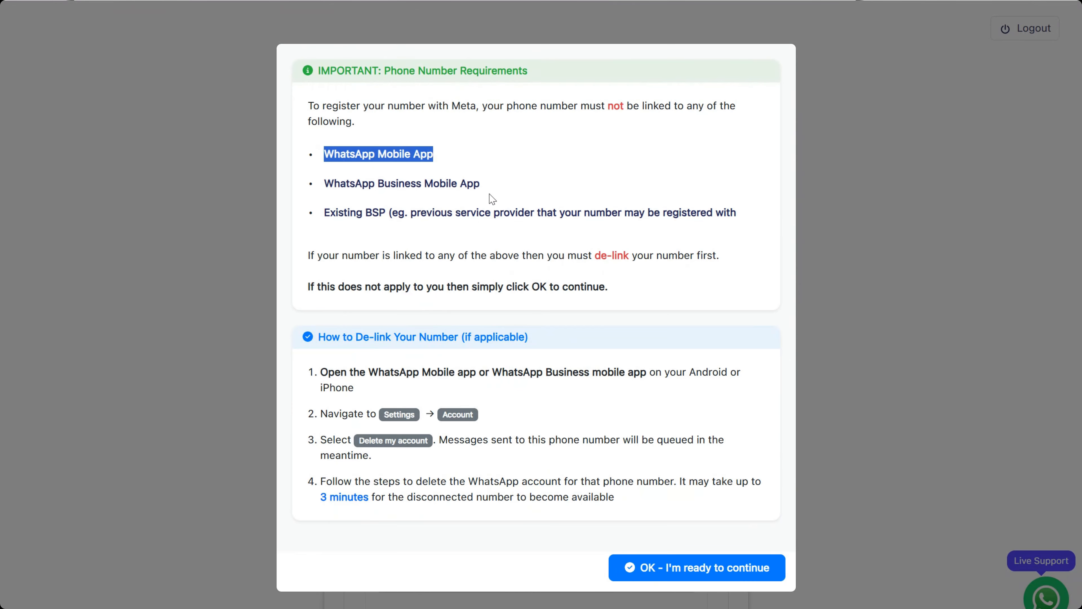
click(498, 188)
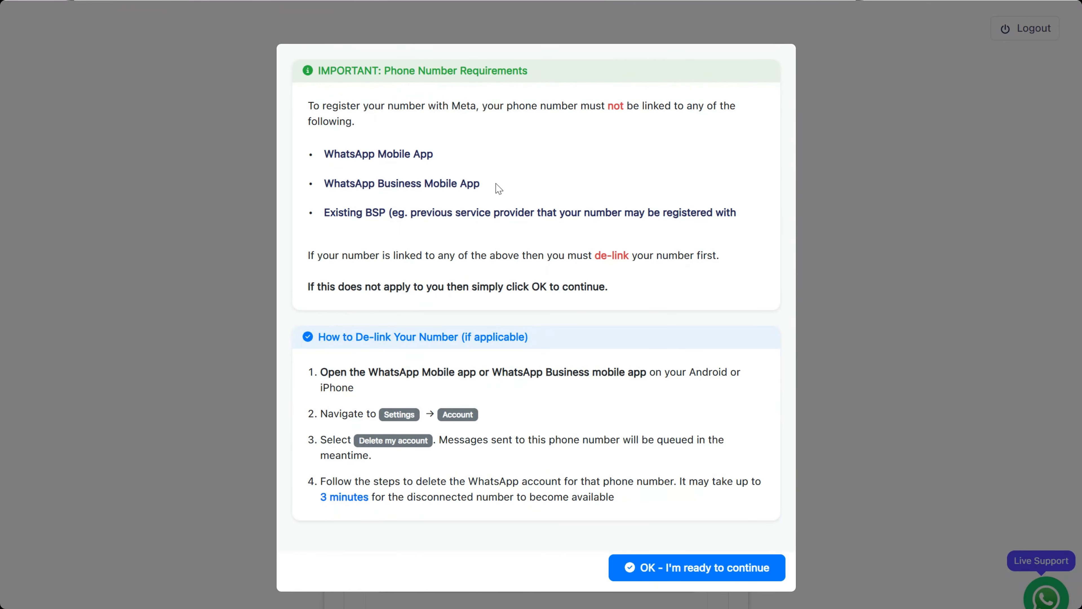
drag(498, 188, 325, 185)
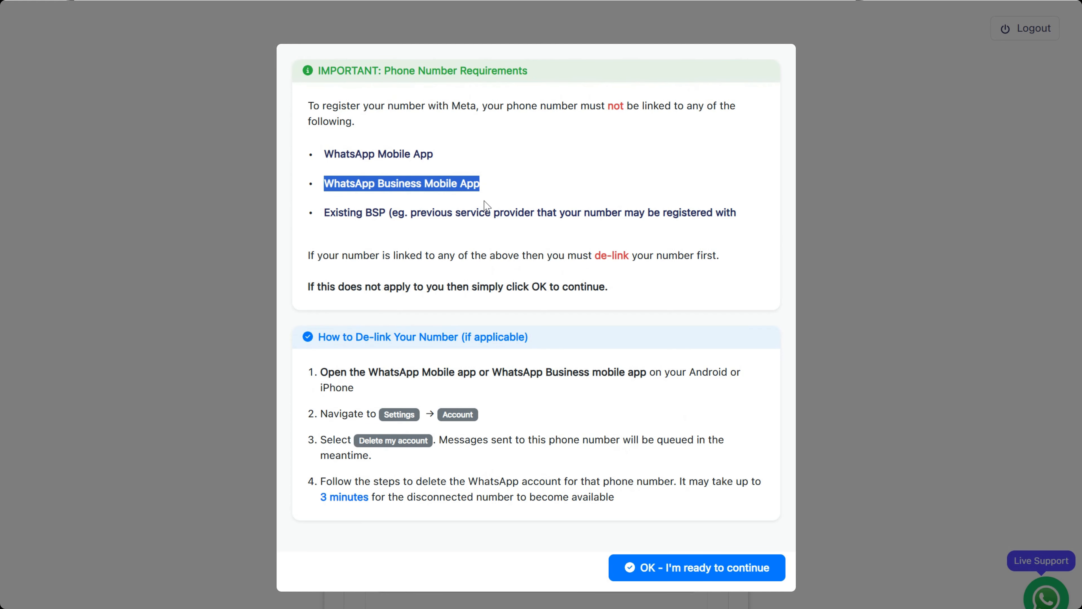
drag(388, 212, 326, 215)
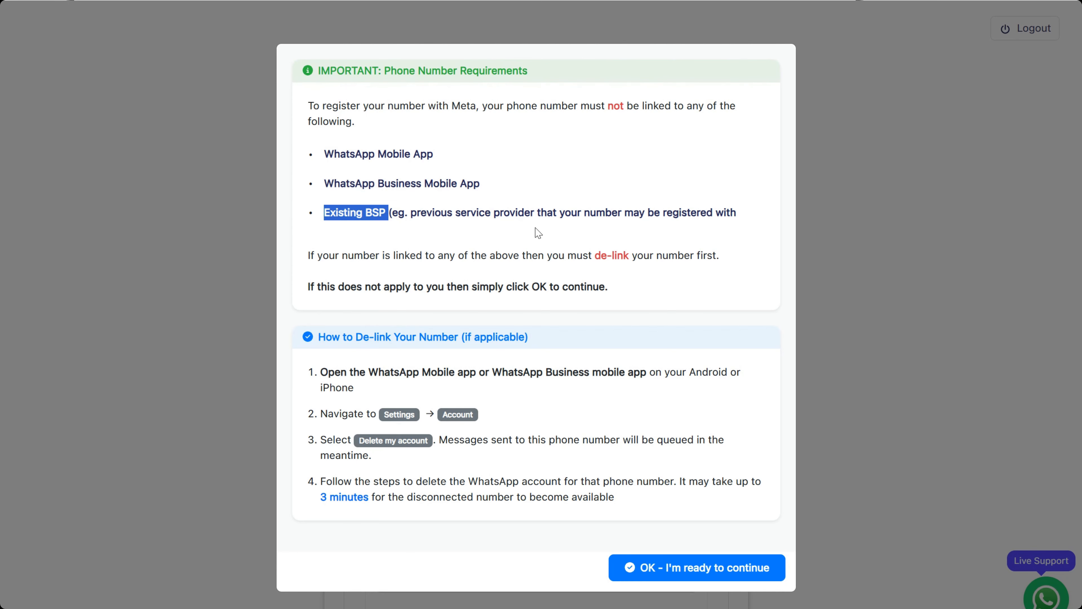
click(696, 237)
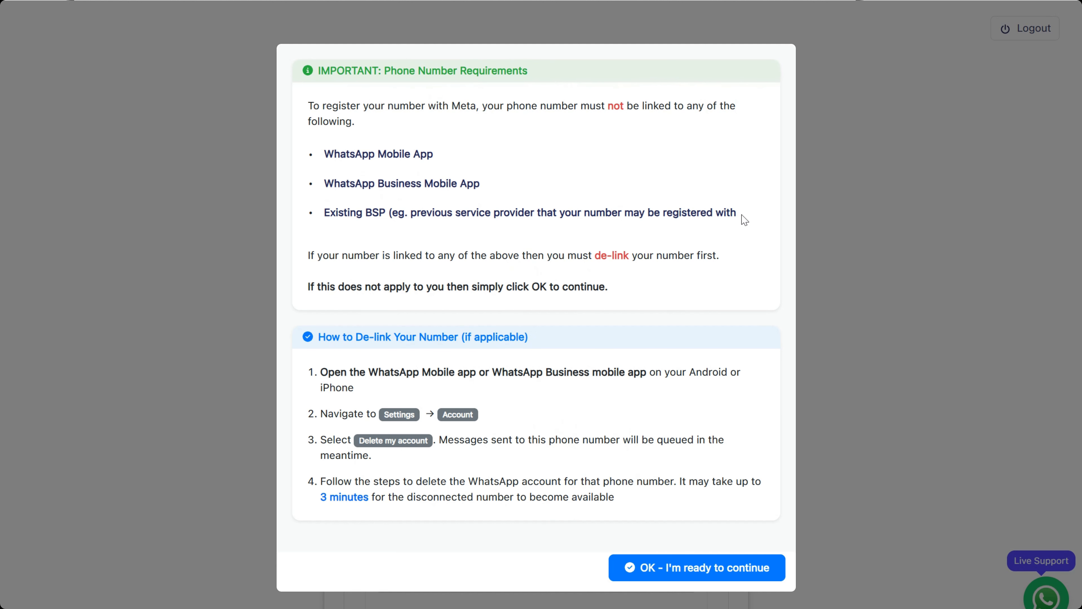
drag(745, 220, 324, 153)
click(566, 157)
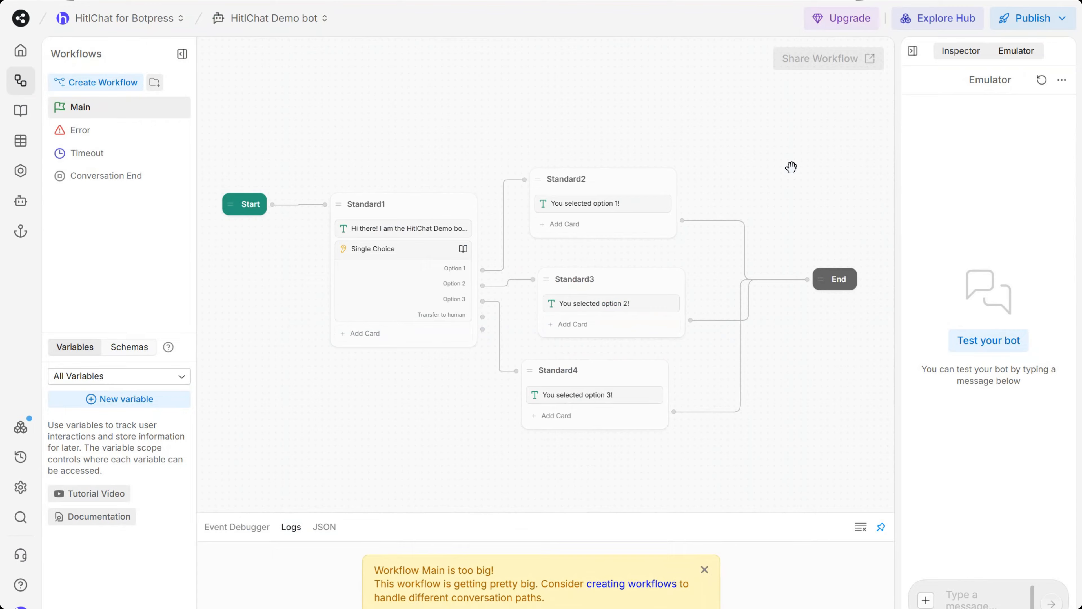
drag(791, 167, 789, 168)
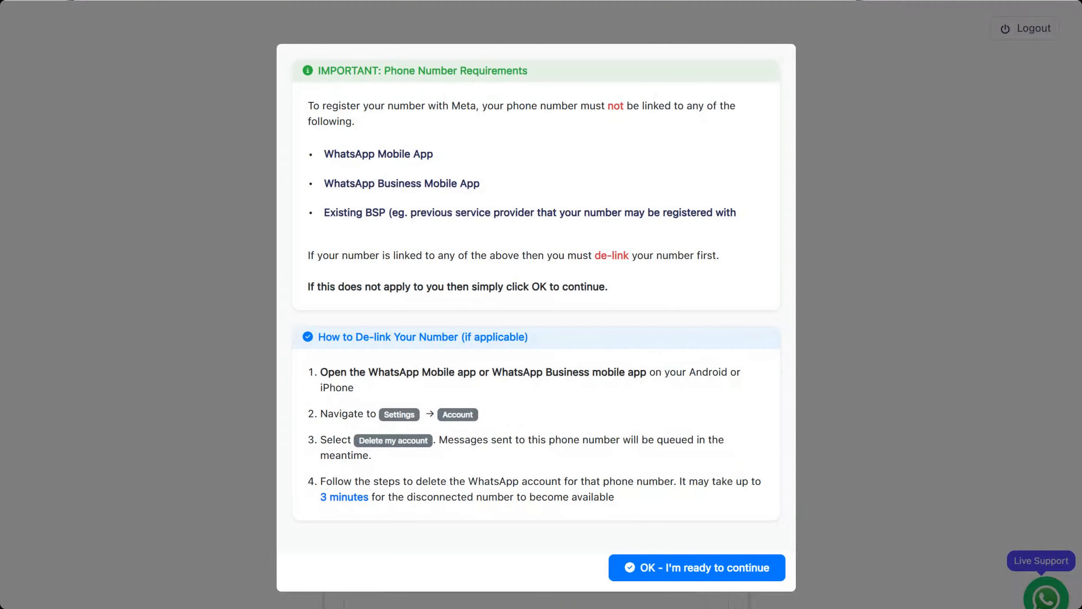
click(703, 572)
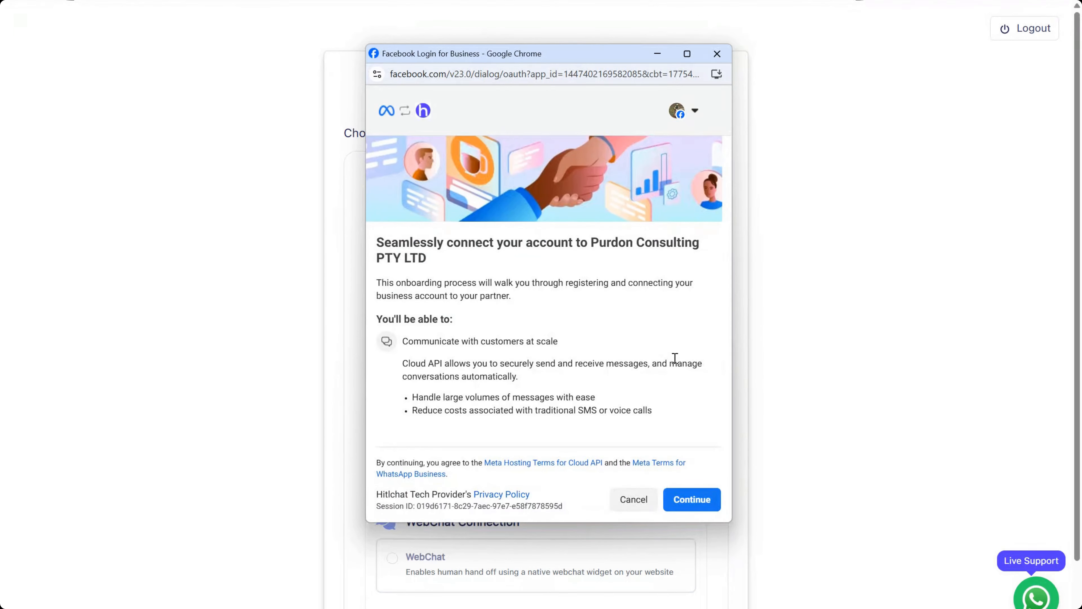
Share the Hitlchat main business portfolio and its Hitlchat main WA acc WhatsApp account
click(698, 502)
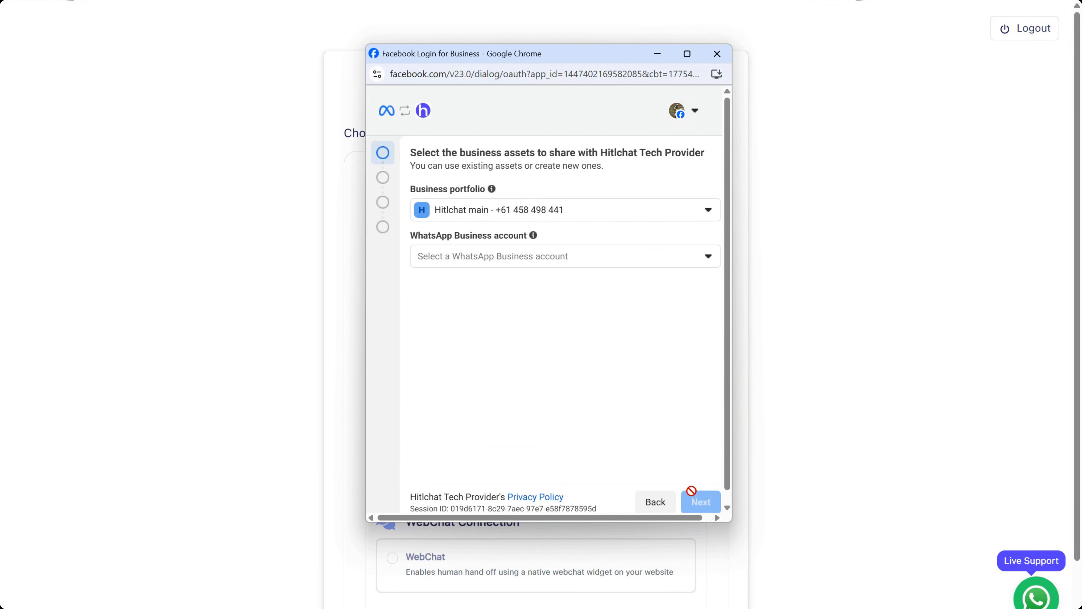
click(532, 209)
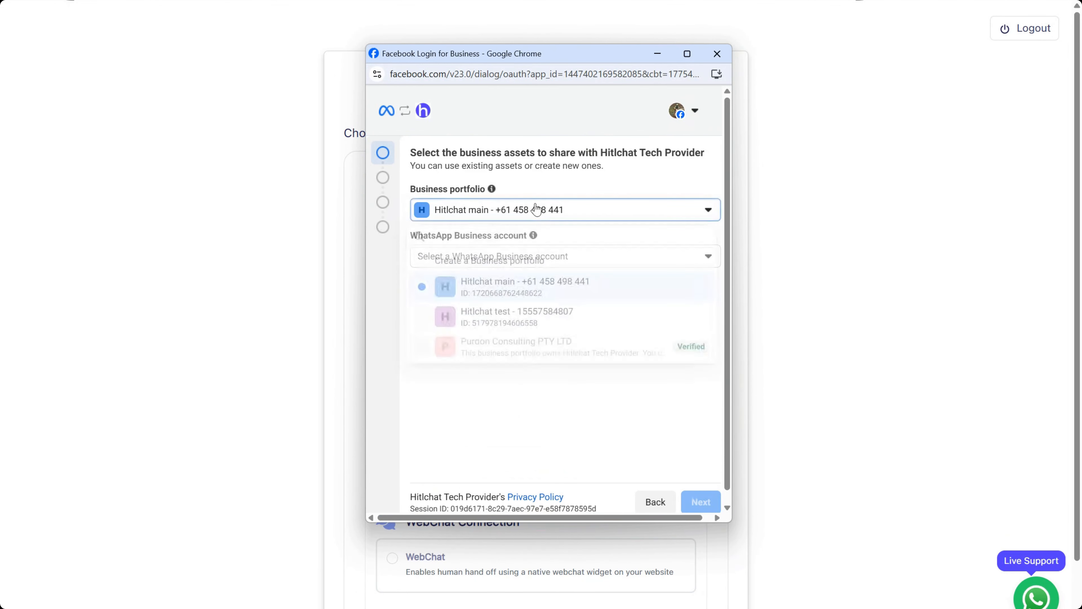
click(528, 290)
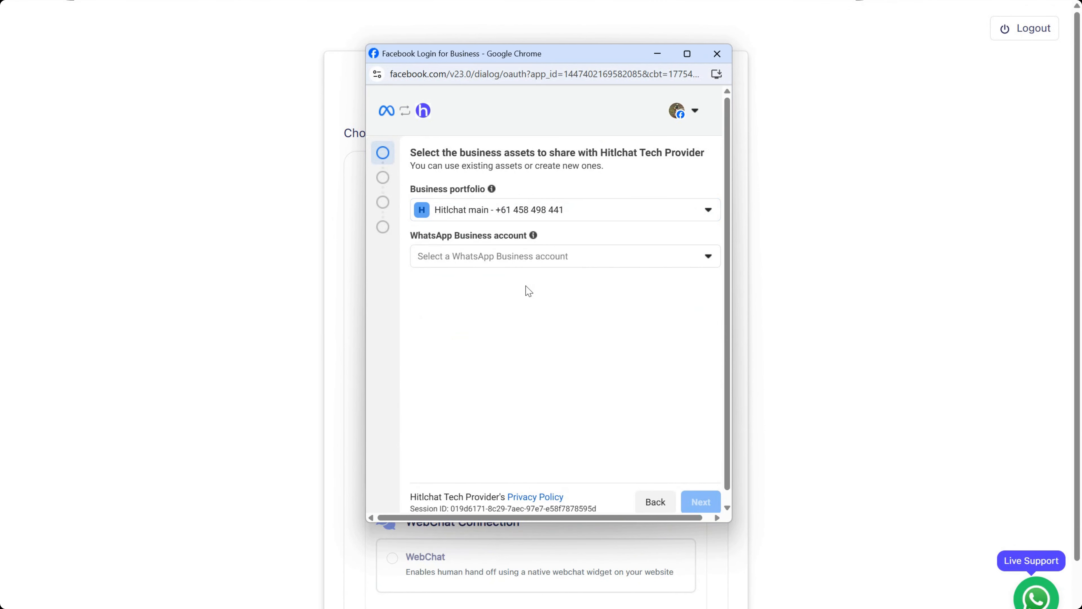
click(566, 213)
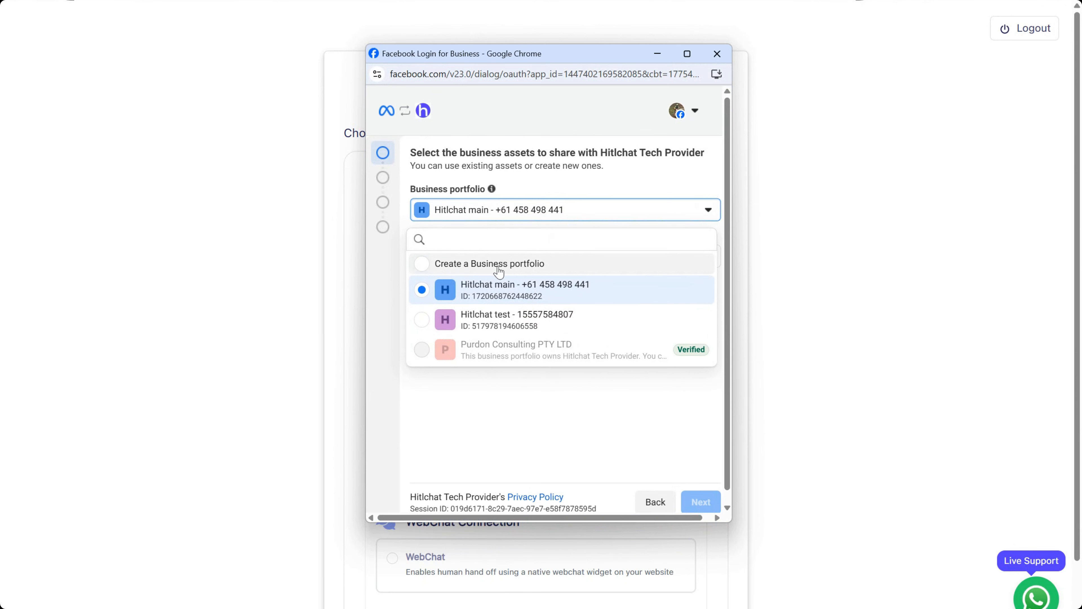
click(528, 264)
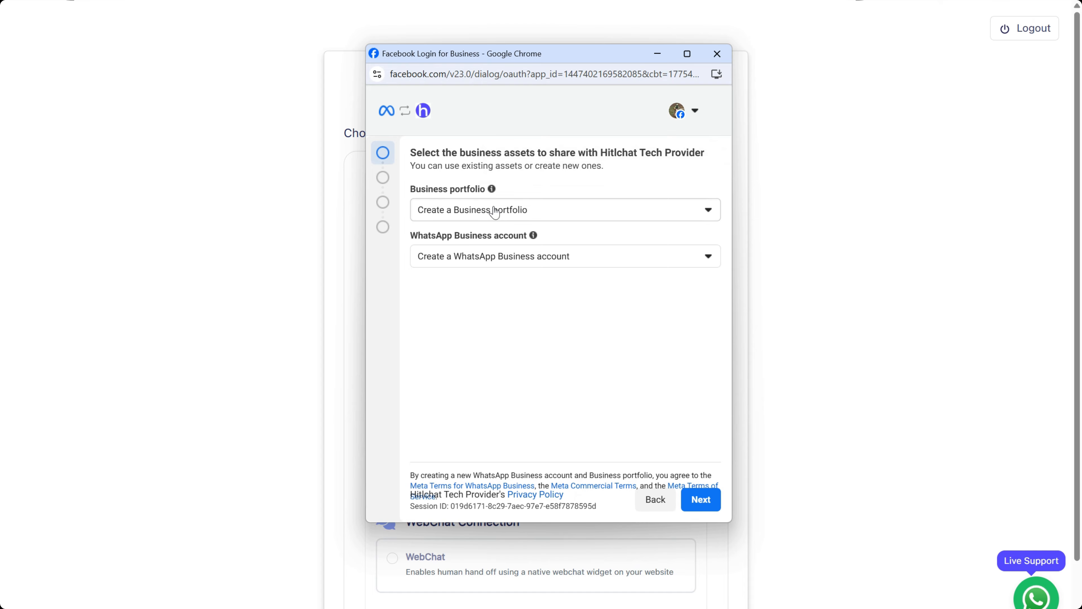
click(495, 212)
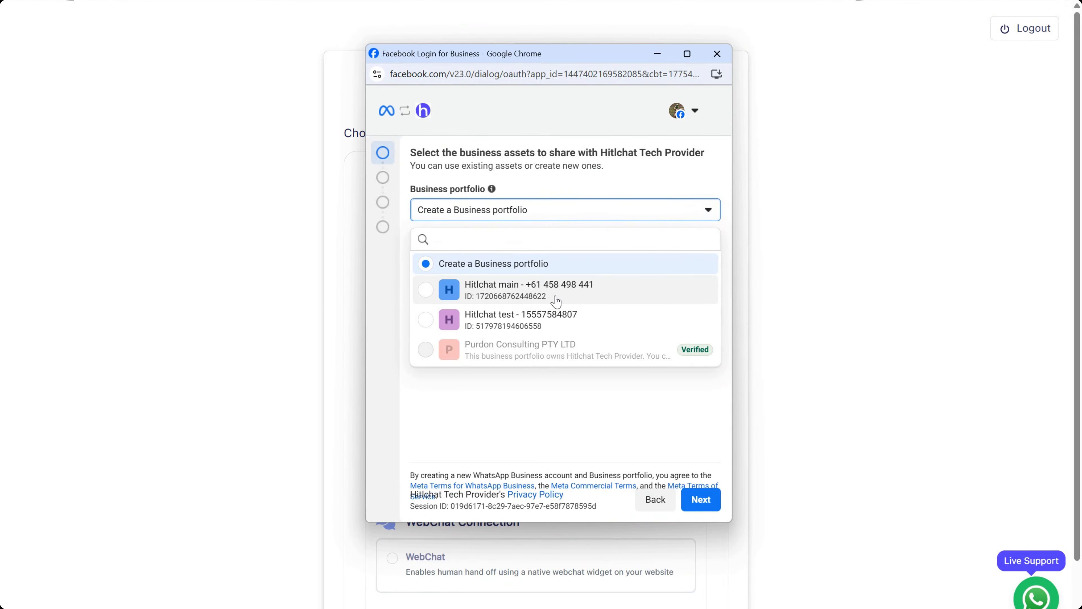
click(630, 401)
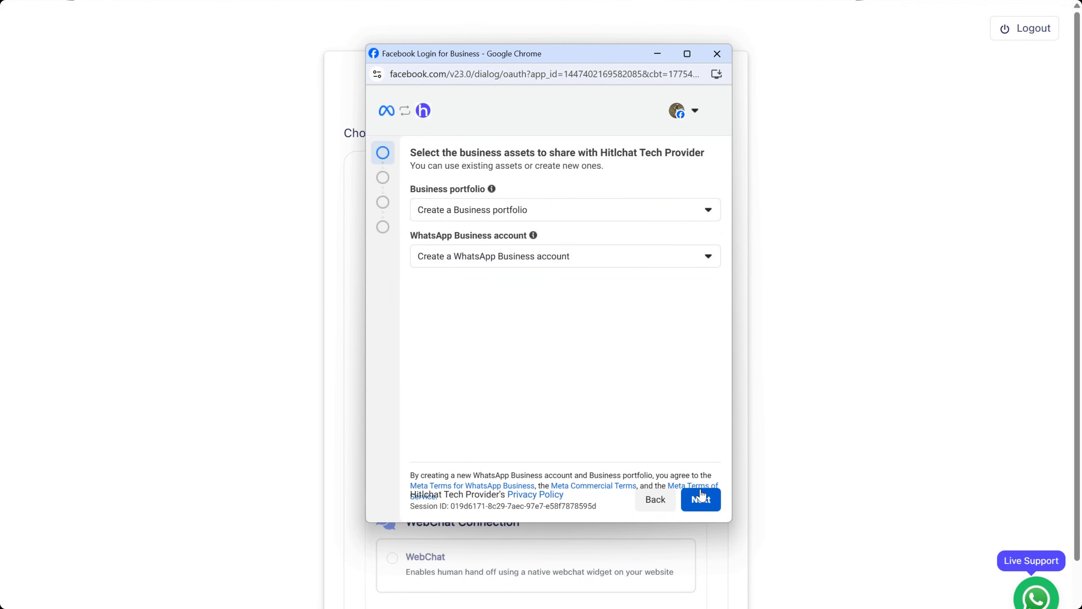
click(569, 211)
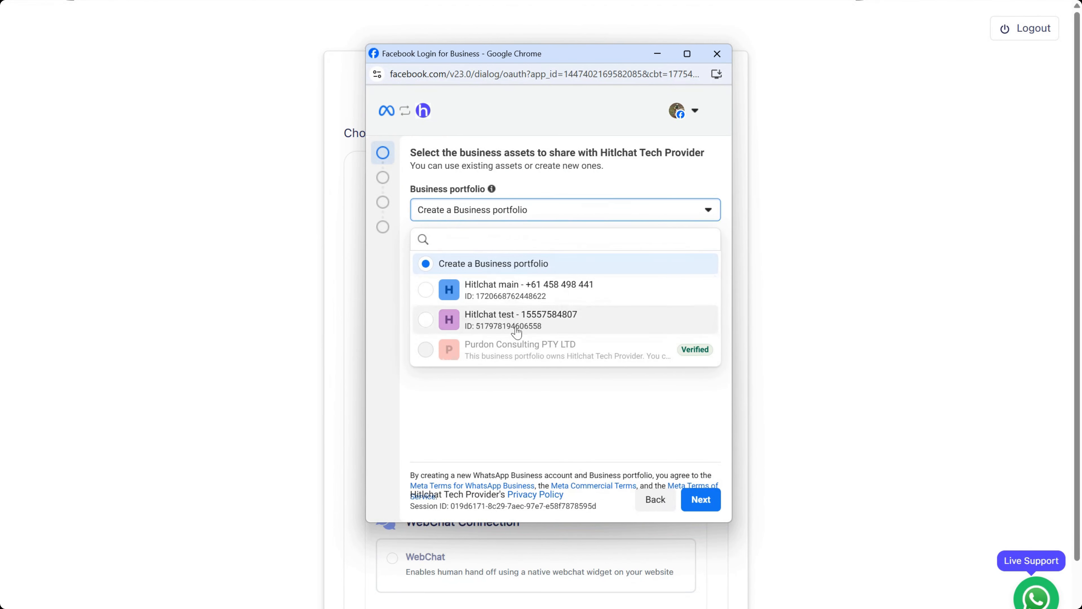
click(615, 294)
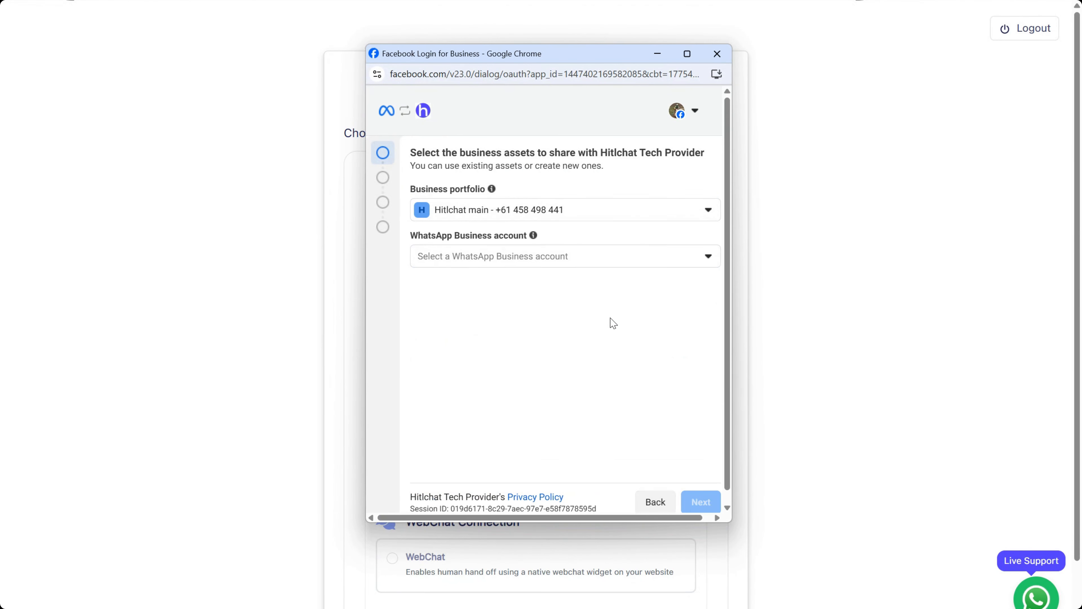
click(509, 259)
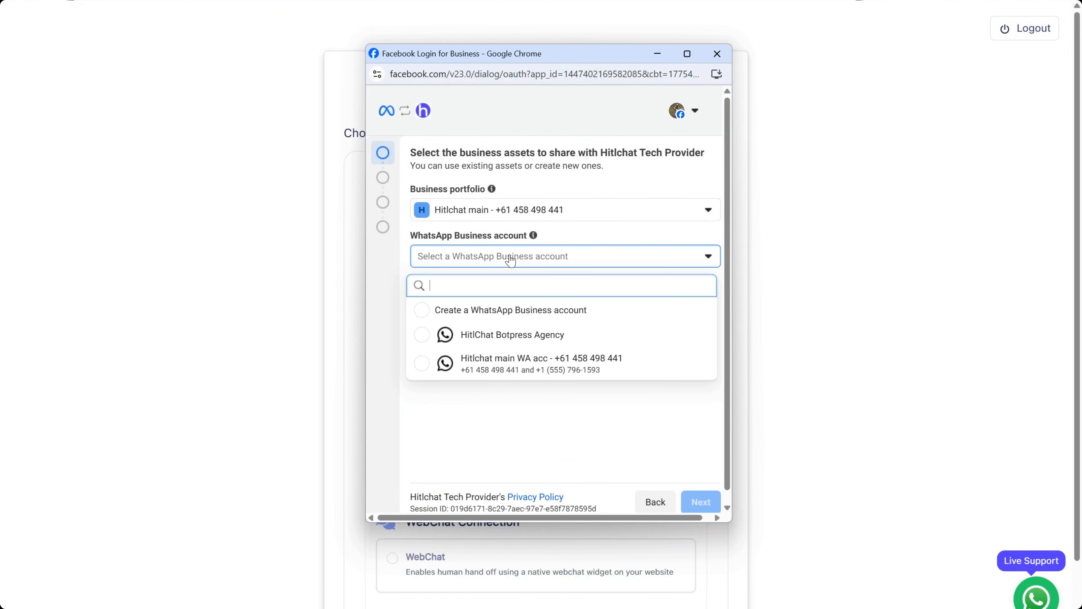
click(615, 364)
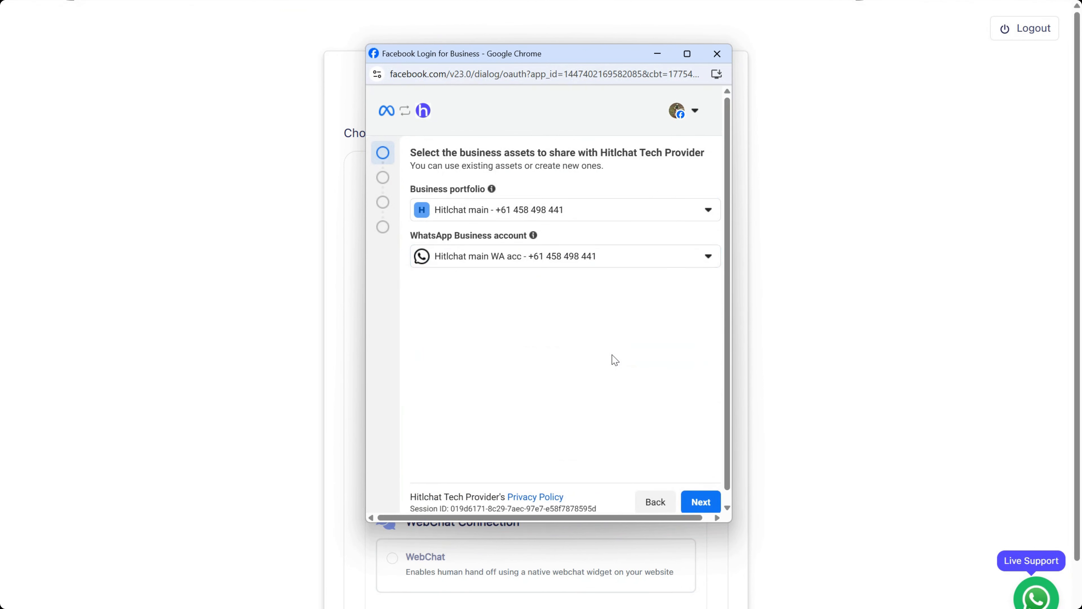
click(705, 503)
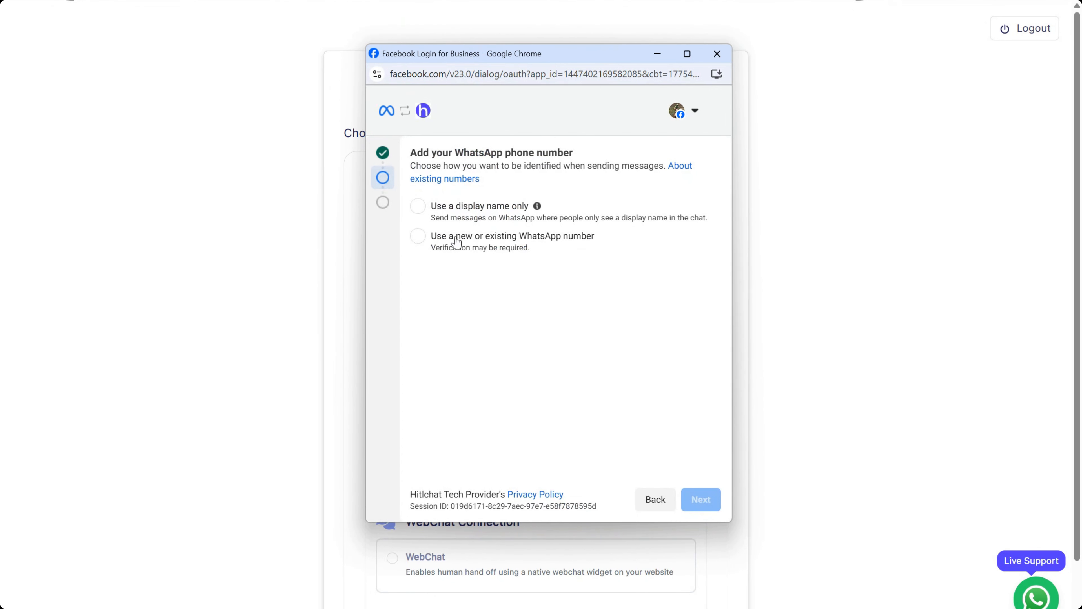
click(455, 243)
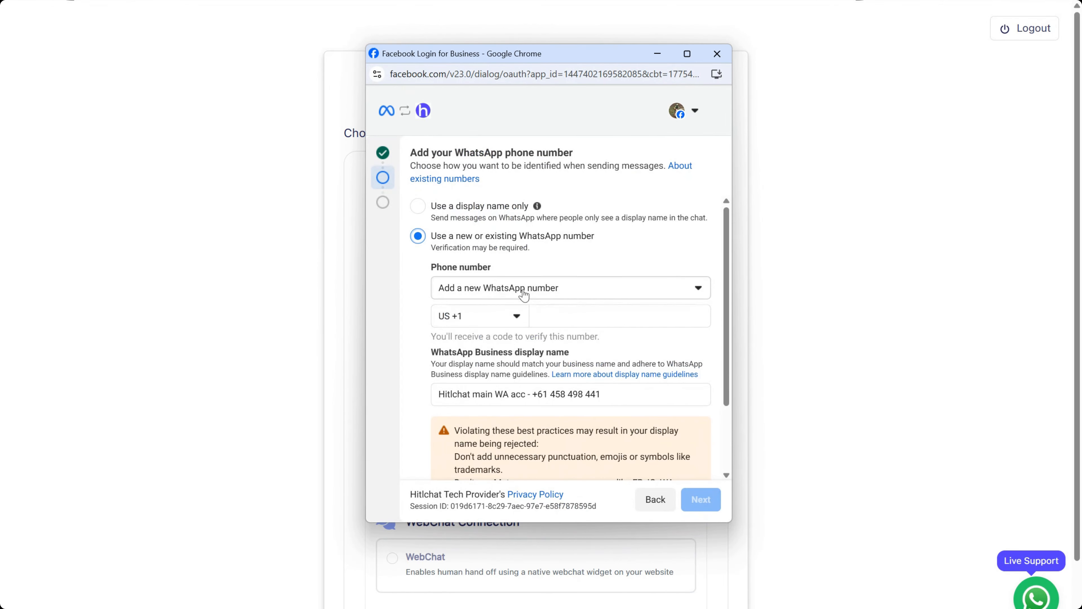
click(486, 320)
click(583, 315)
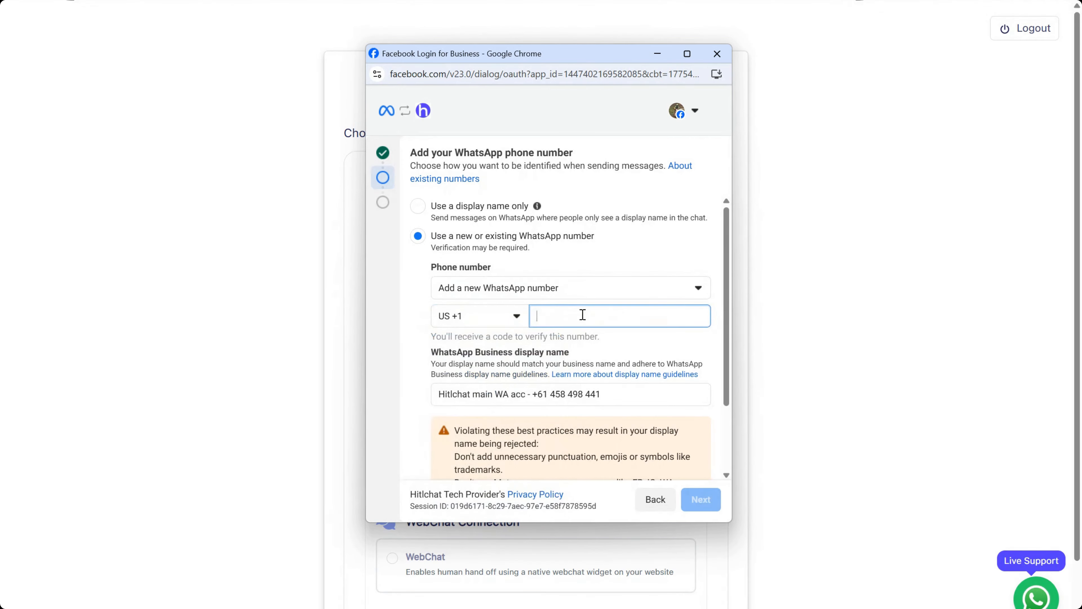
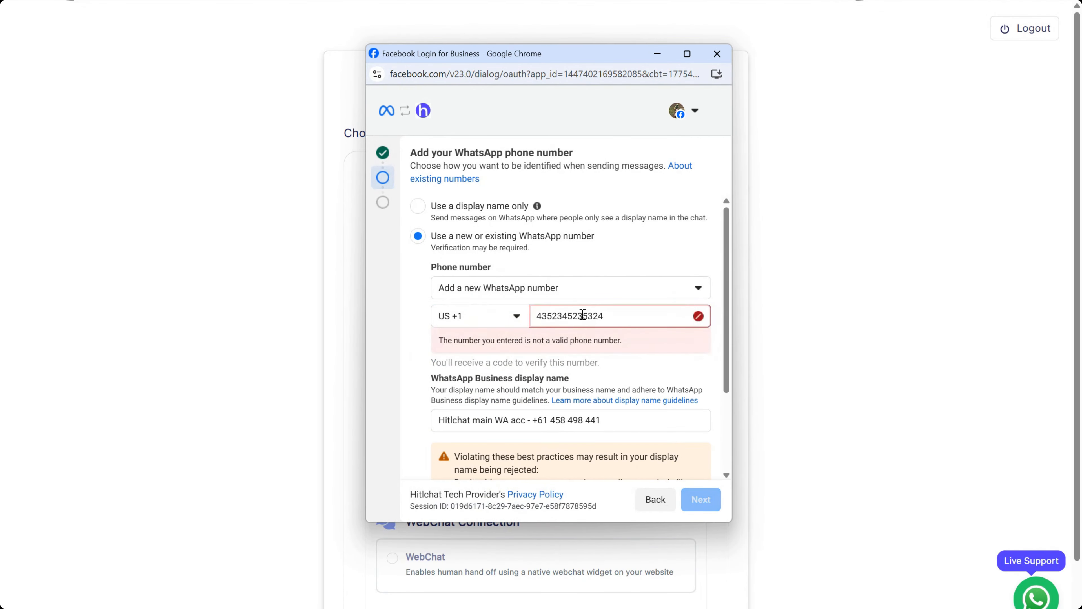
click(640, 255)
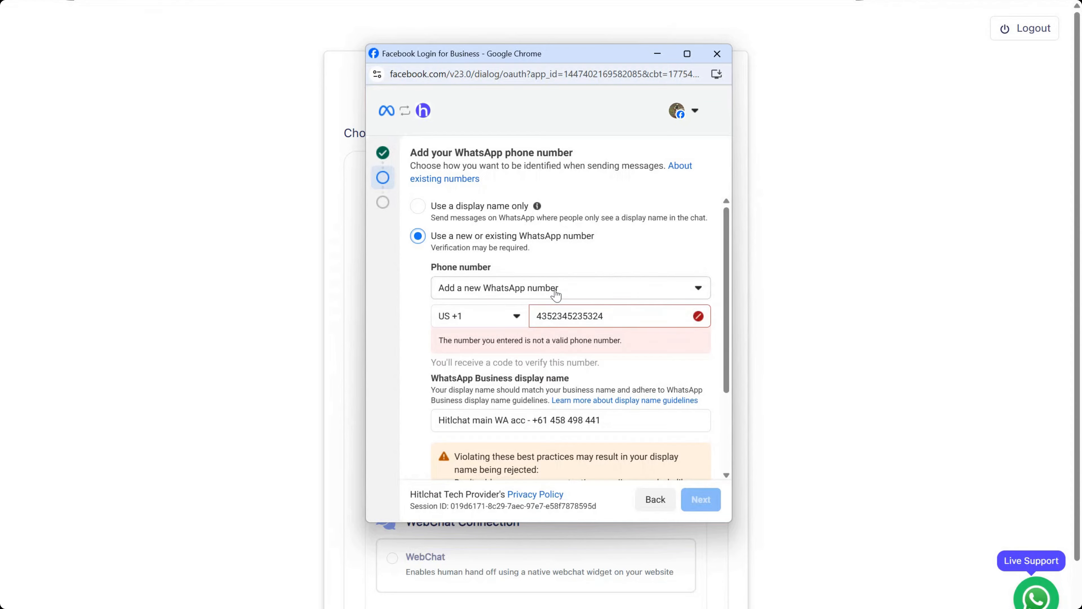
Pick the existing Hitlchat bus account 3 number and continue to the review page
click(555, 295)
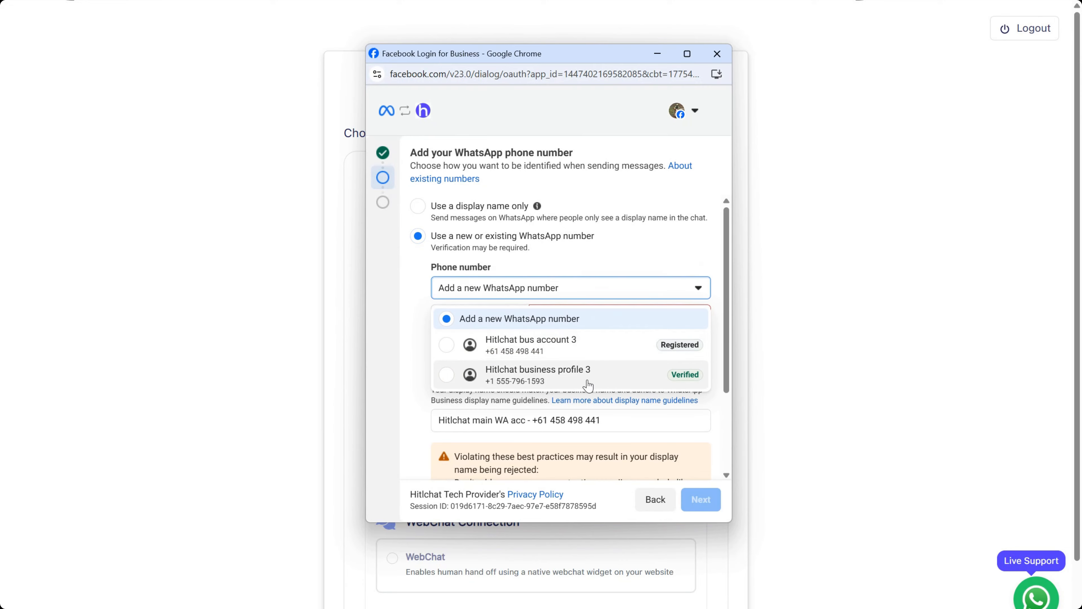
click(595, 344)
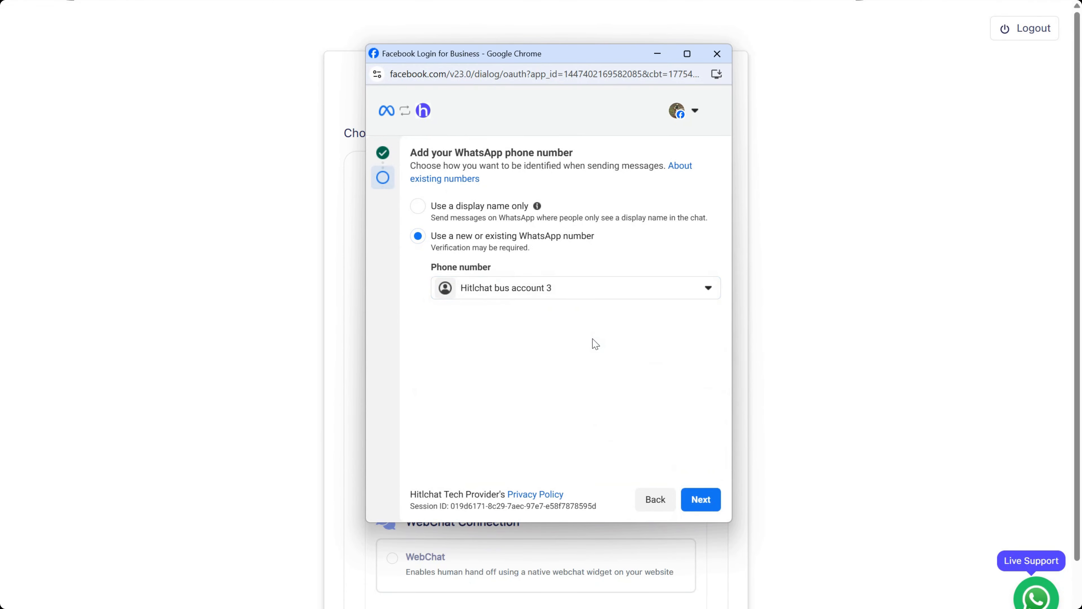
click(715, 503)
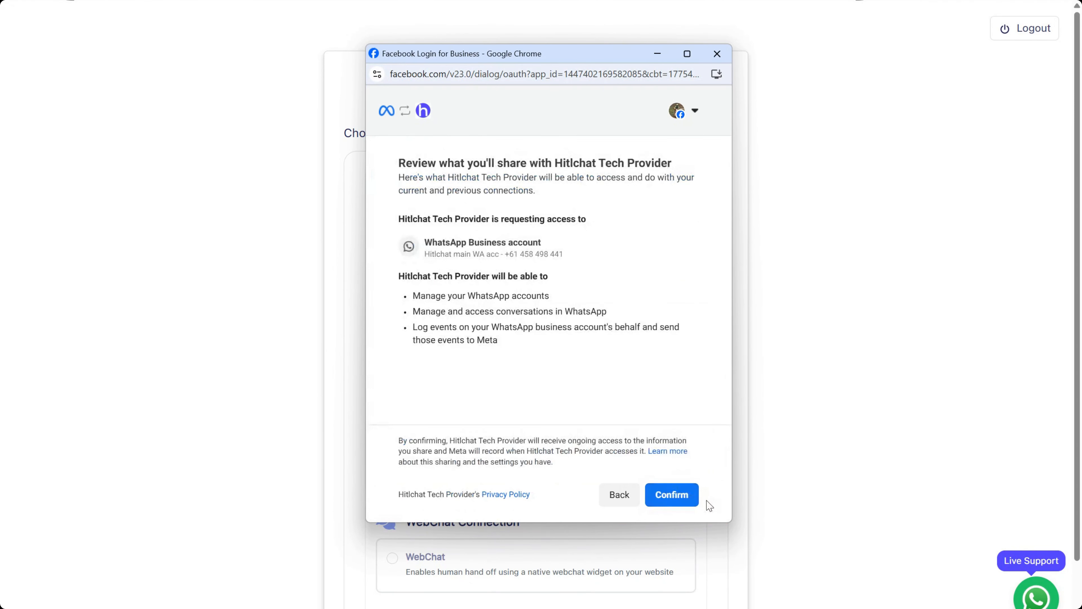
Confirm sharing access with Hitlchat Tech Provider and finish, closing the login window
click(691, 492)
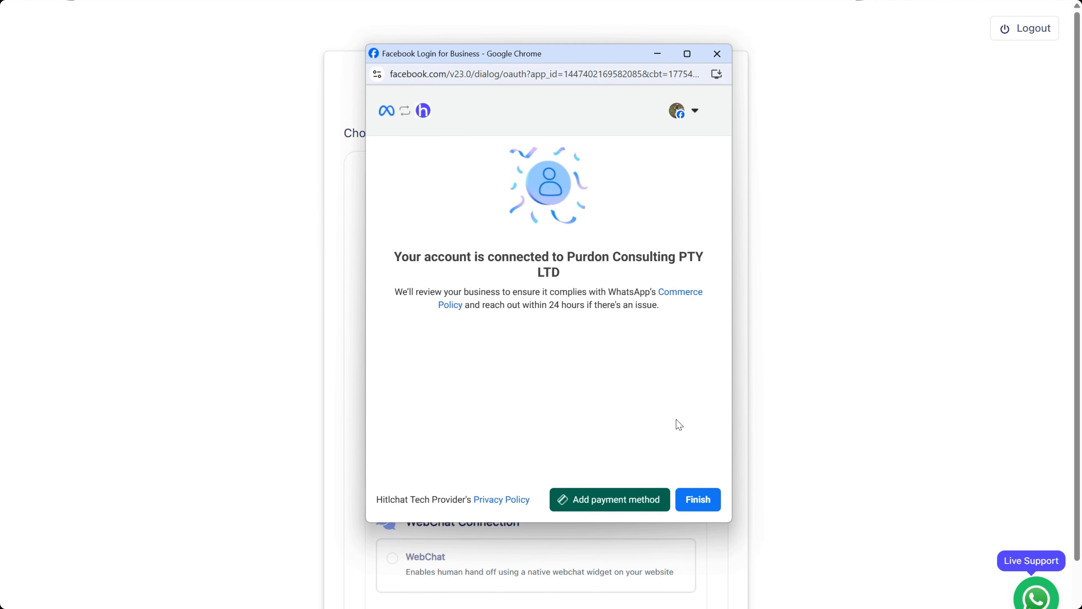
click(701, 503)
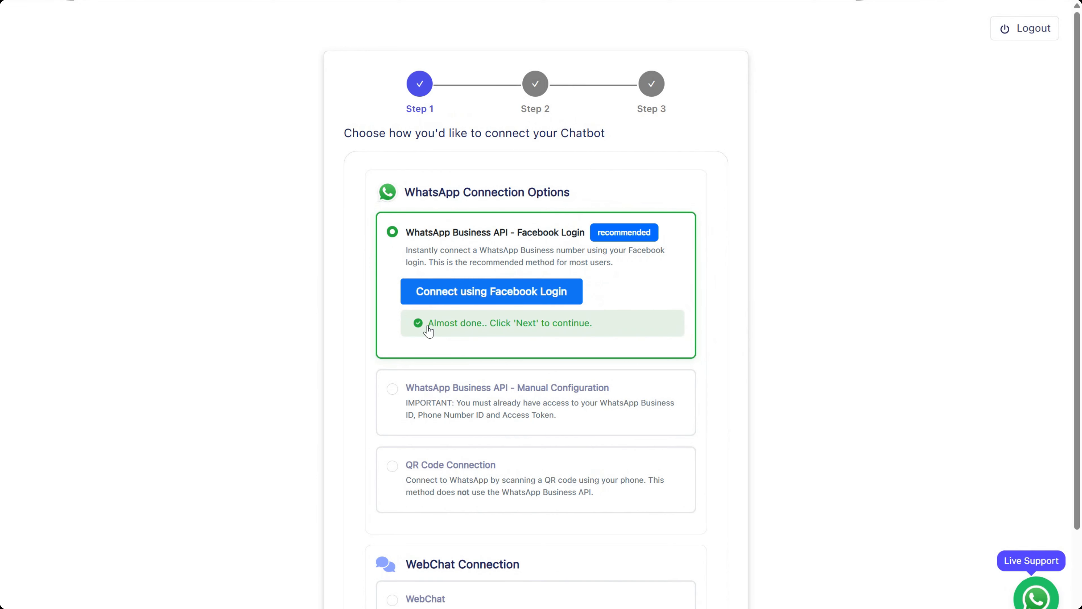
Advance HitlChat to the Botpress configuration step and select the Personal Access Token label
scroll(718, 403, down, 3)
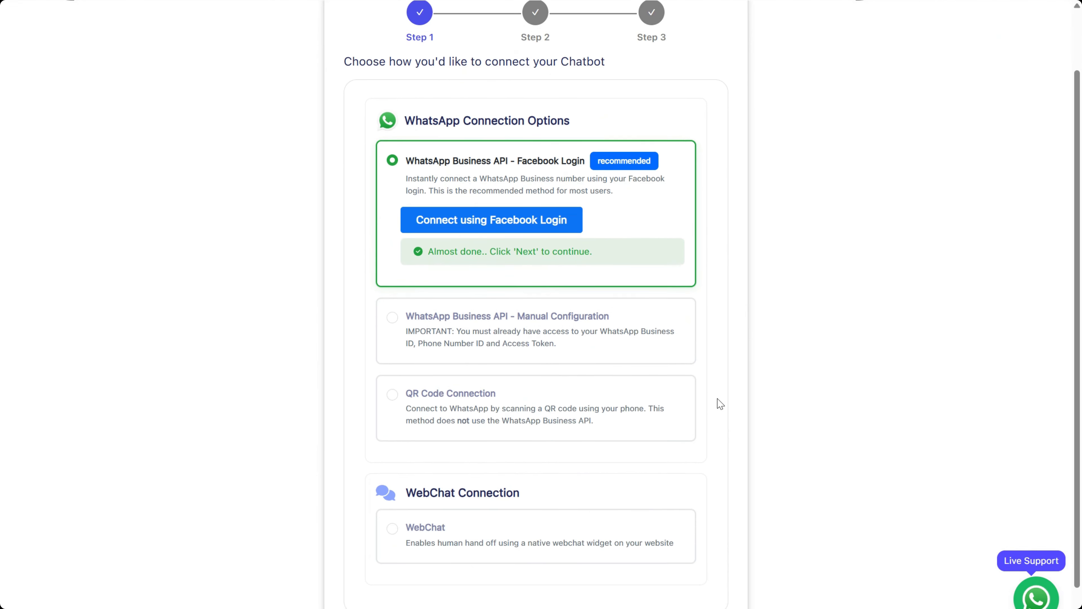
click(444, 600)
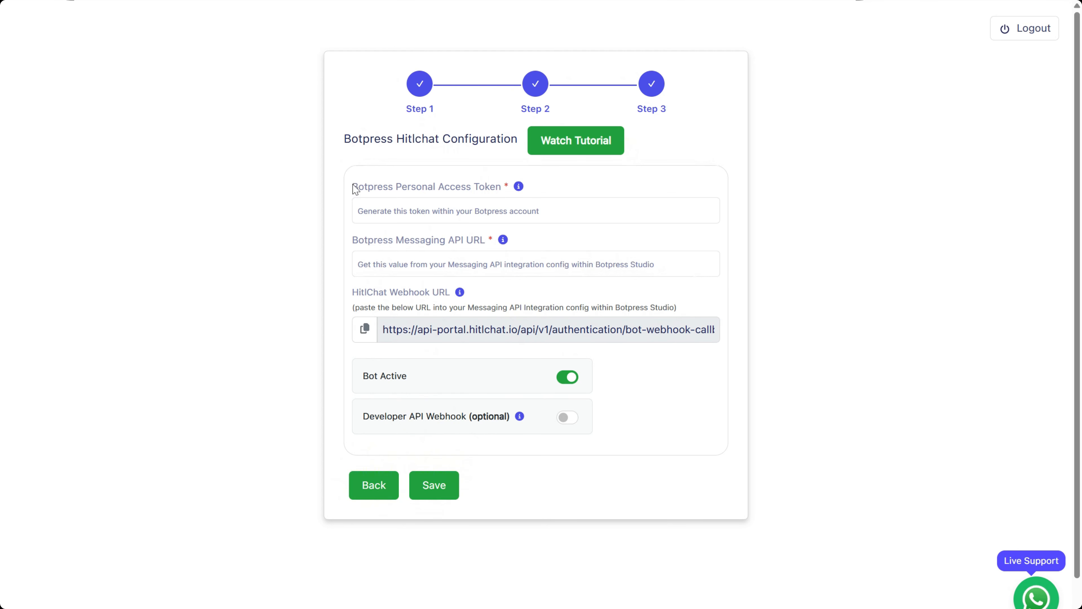
drag(353, 187, 507, 188)
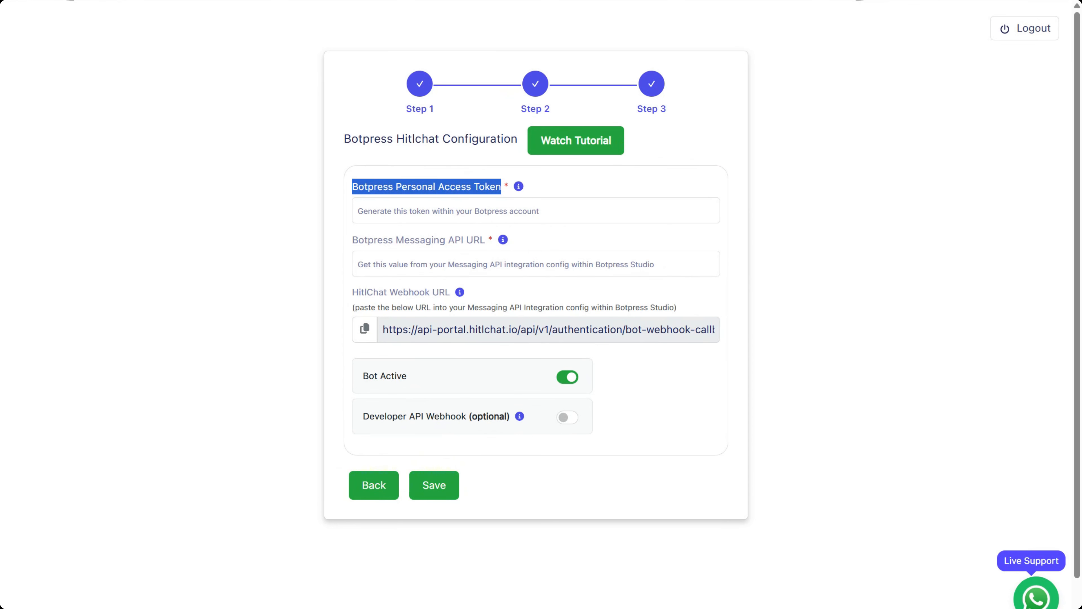
Switch to Botpress Studio and return to its dashboard
key(ctrl+Tab)
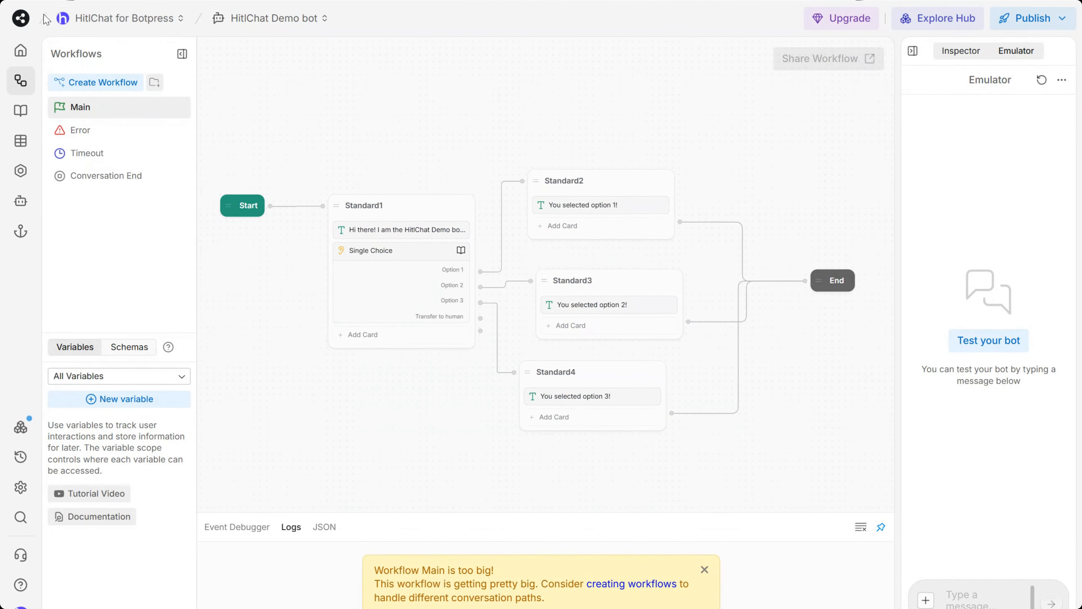
click(20, 18)
click(56, 40)
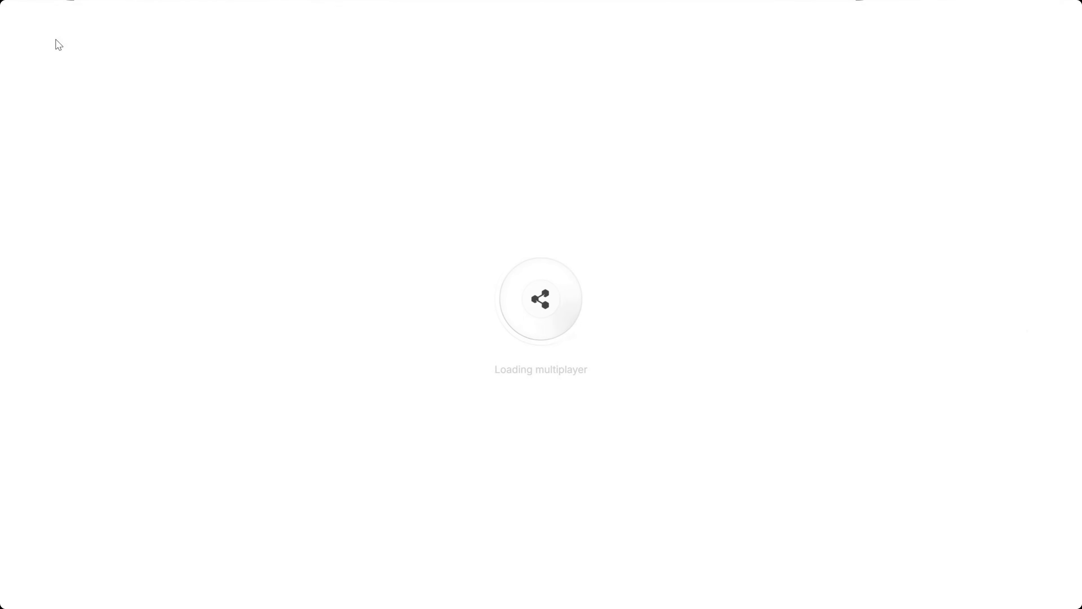
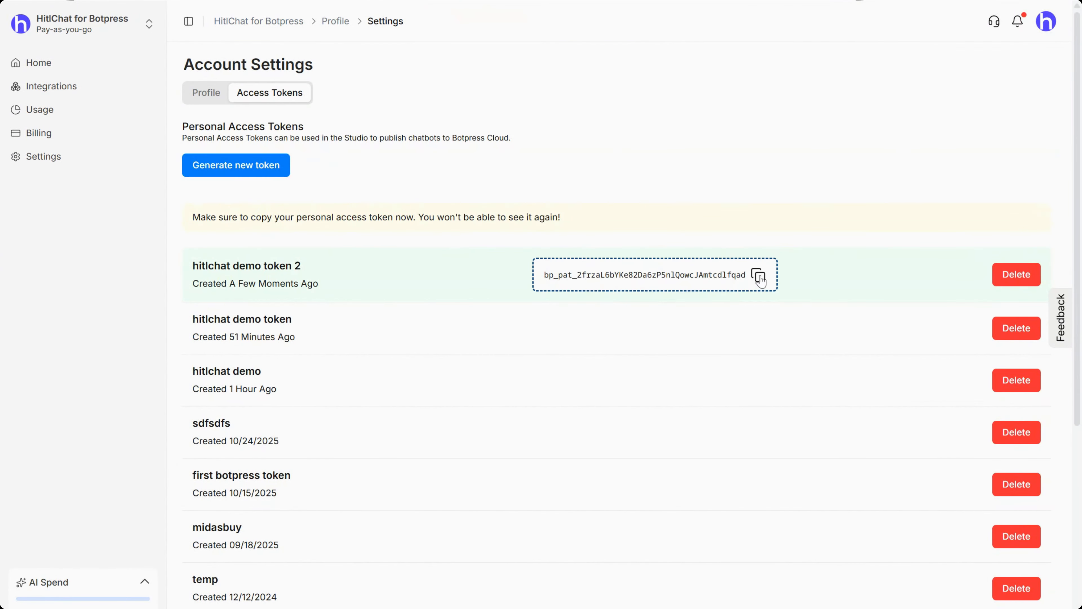
Copy the newly created 'hitlchat demo token 2' personal access token to the clipboard
click(759, 277)
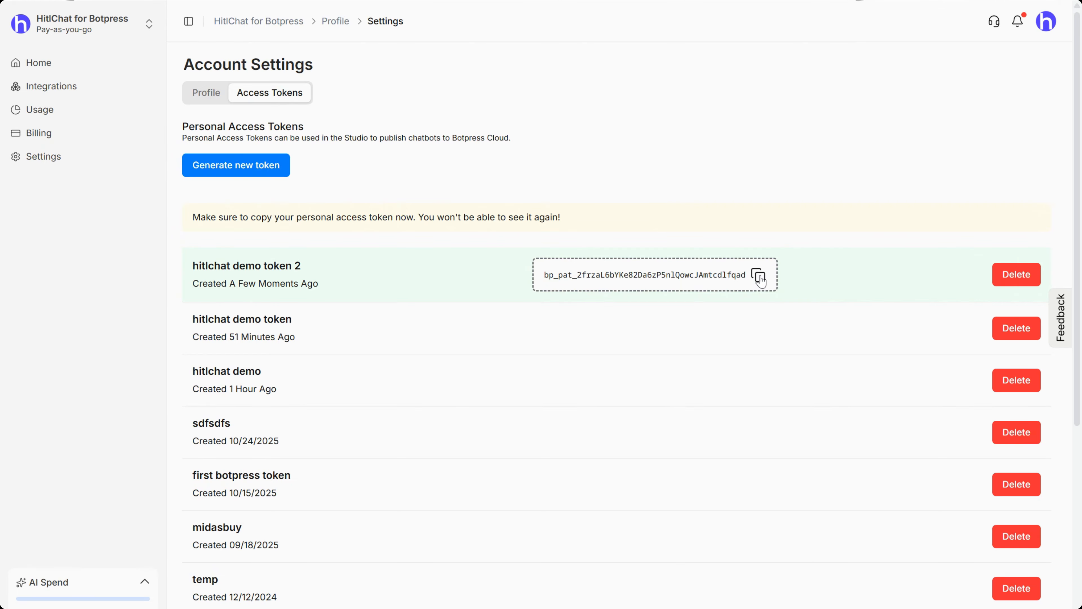
click(760, 278)
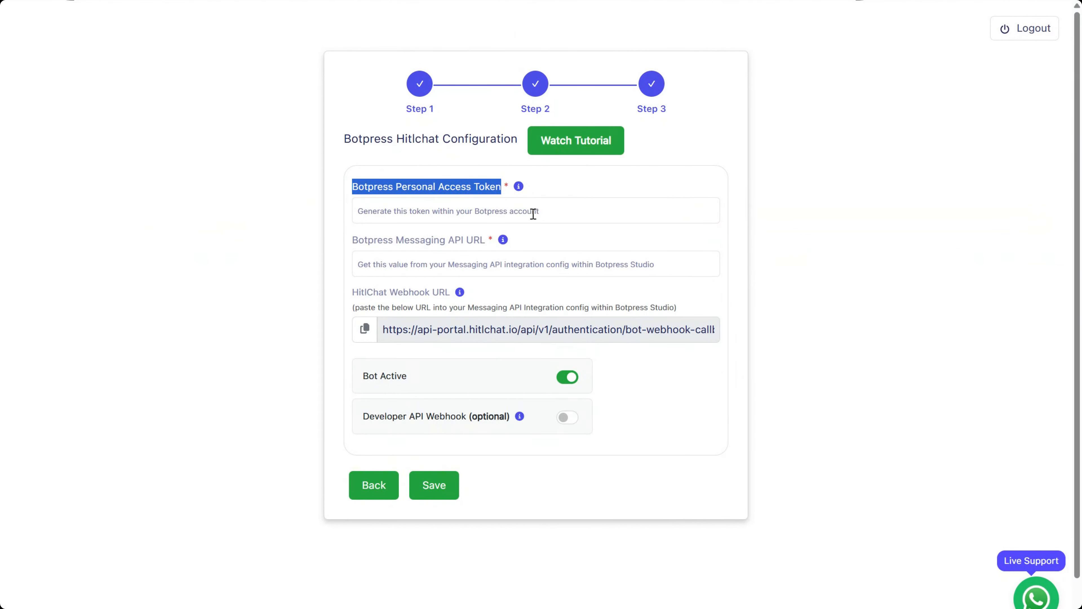
Paste the Botpress token into HitlChat's Personal Access Token field, noting the required Messaging API URL
click(534, 210)
key(ctrl+v)
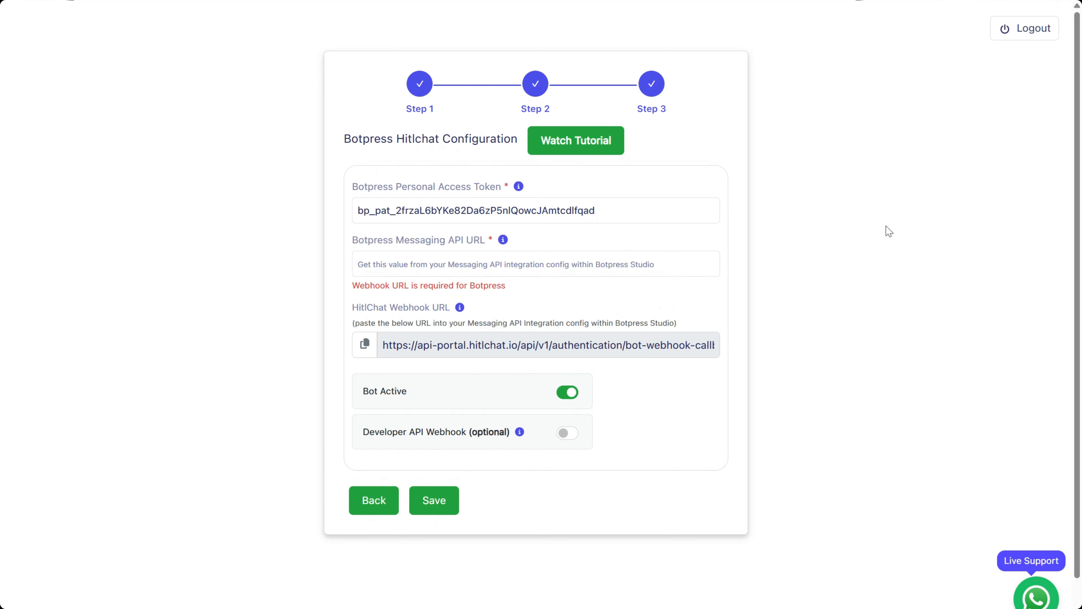
drag(353, 240, 486, 246)
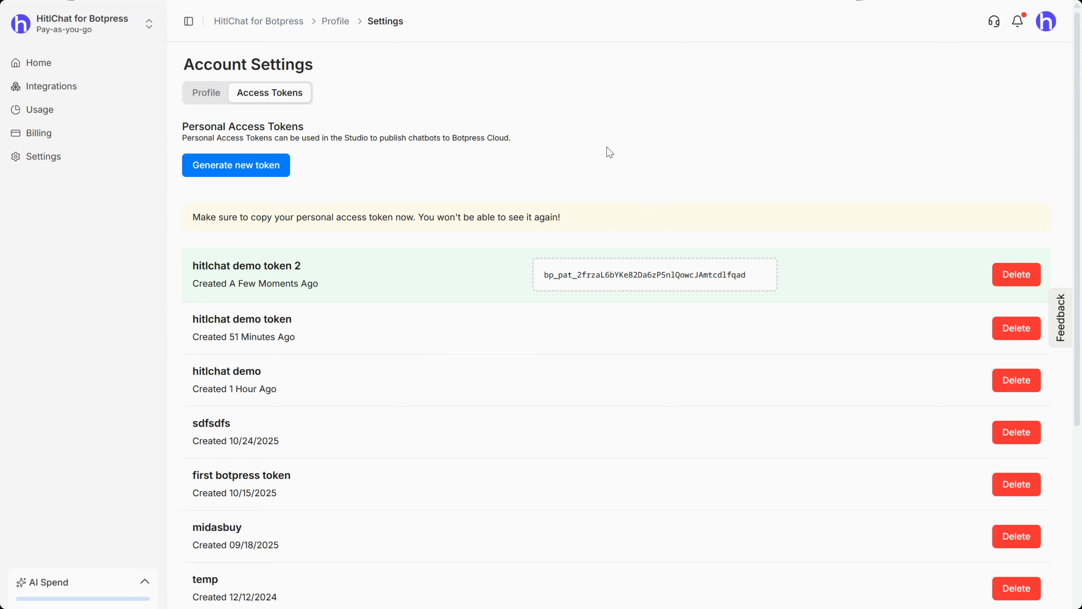
click(274, 22)
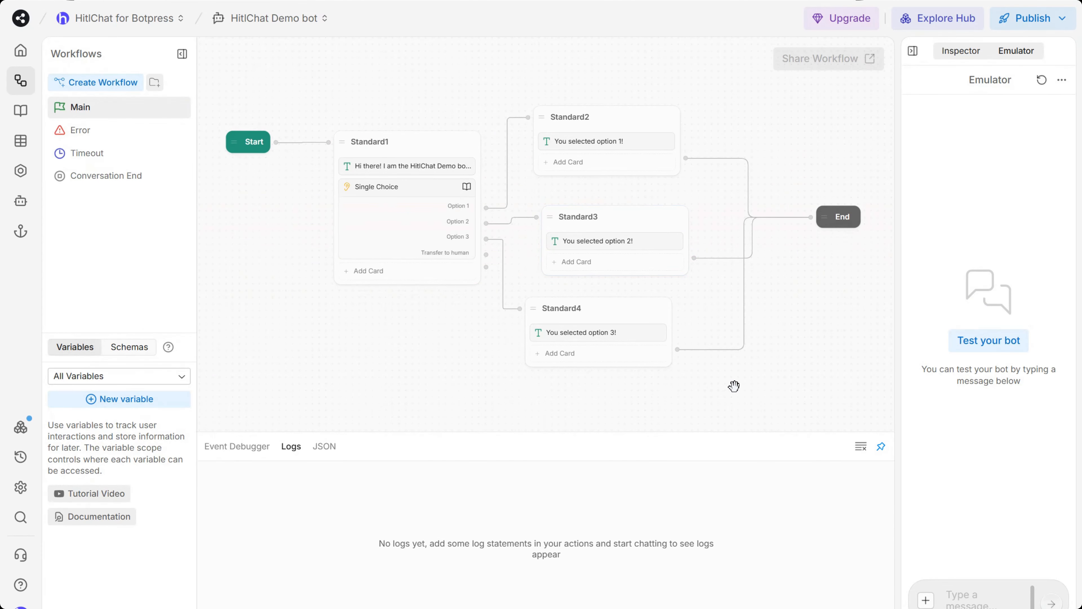
Search the Botpress Hub for 'messaging' and open the installed Messaging API integration
click(927, 18)
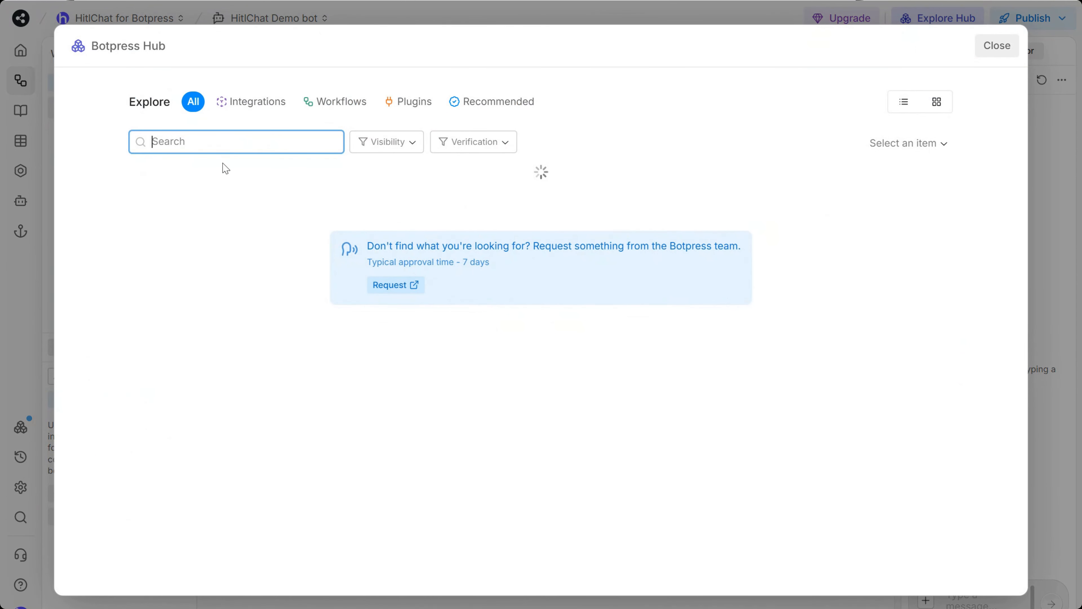
text(messaging)
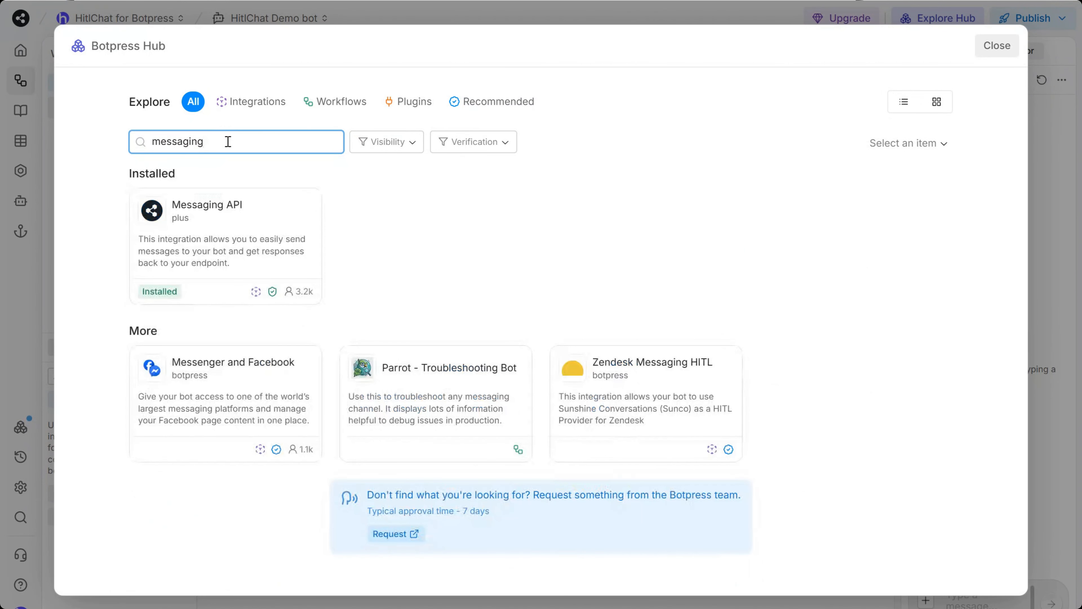
click(229, 228)
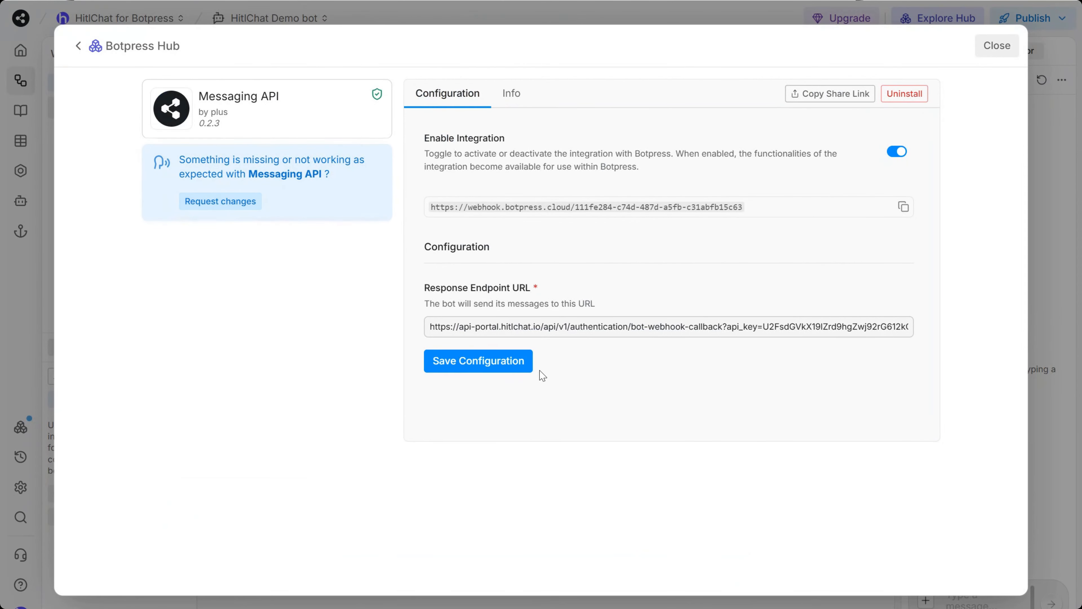
Clear the Response Endpoint URL field and copy the integration's Botpress webhook URL
click(550, 324)
key(ctrl+a)
key(BackSpace)
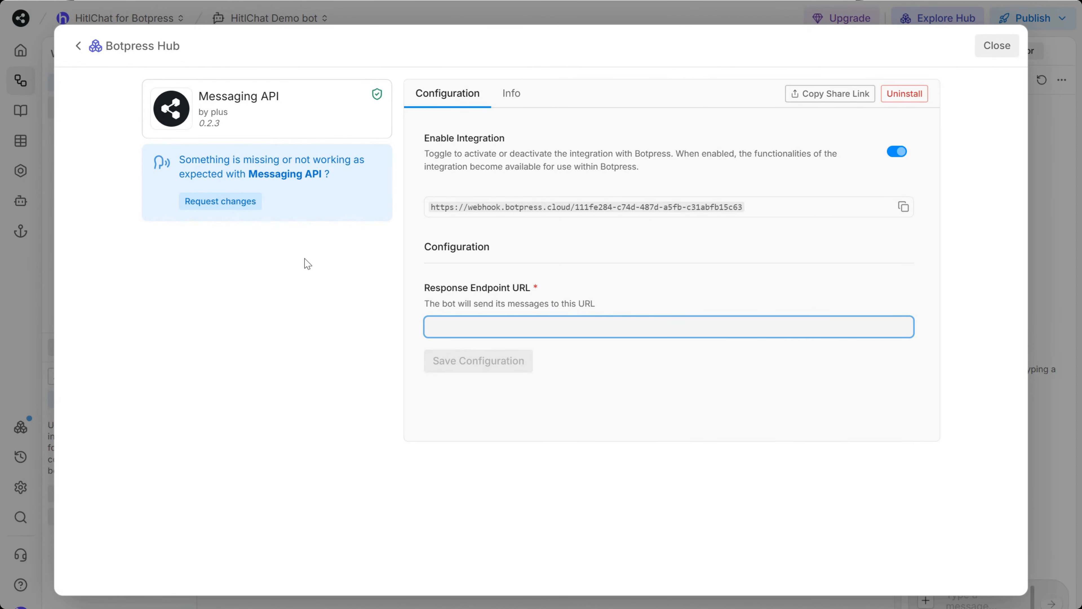
click(904, 208)
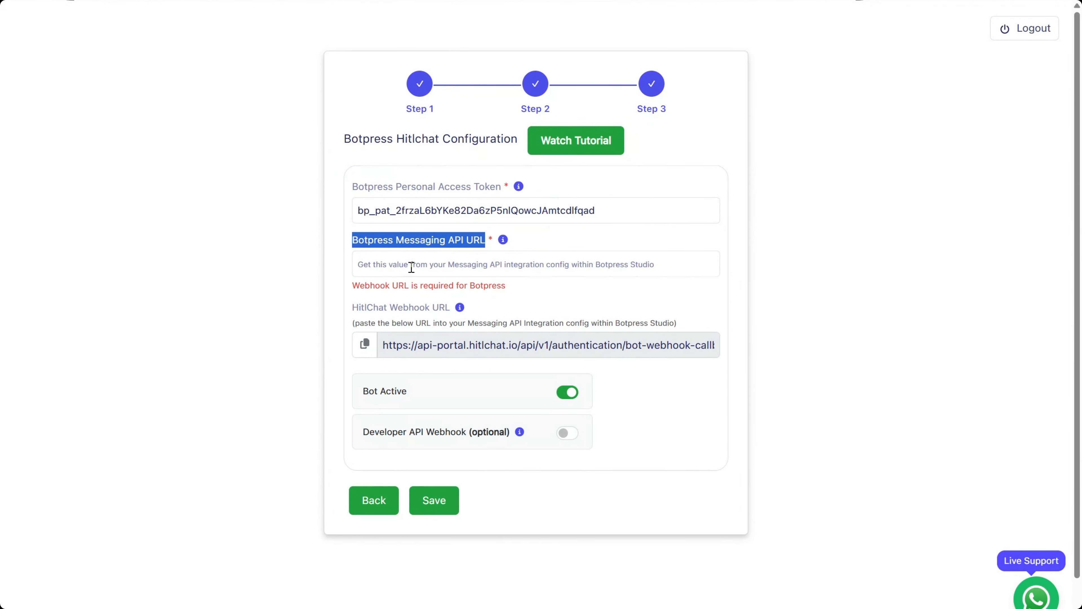
Paste the Botpress webhook URL into Messaging API URL and copy HitlChat's Webhook URL
click(411, 267)
key(ctrl+v)
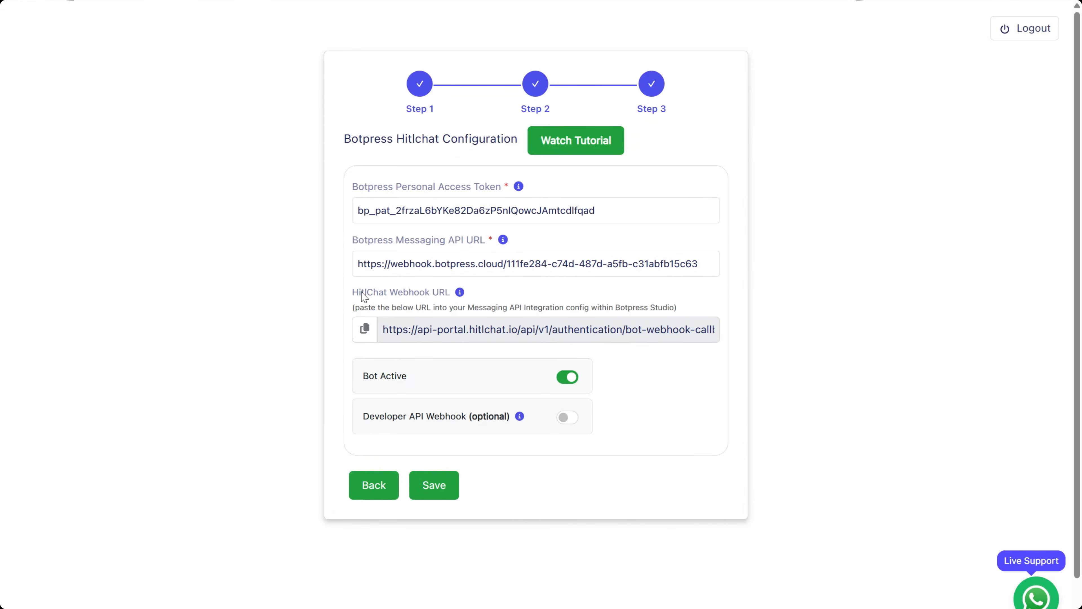
drag(353, 294, 450, 297)
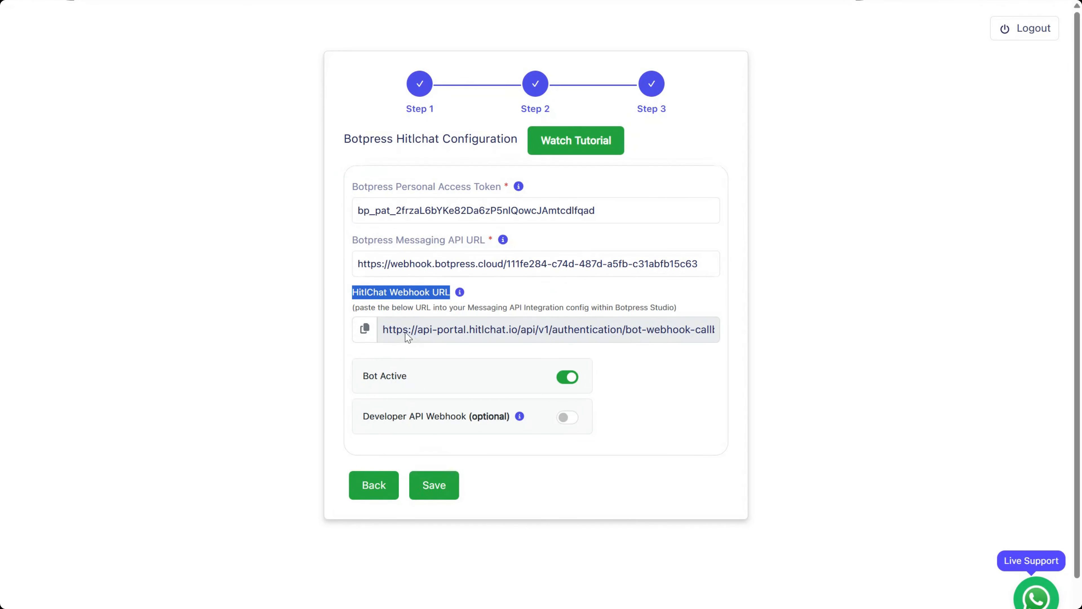
click(366, 330)
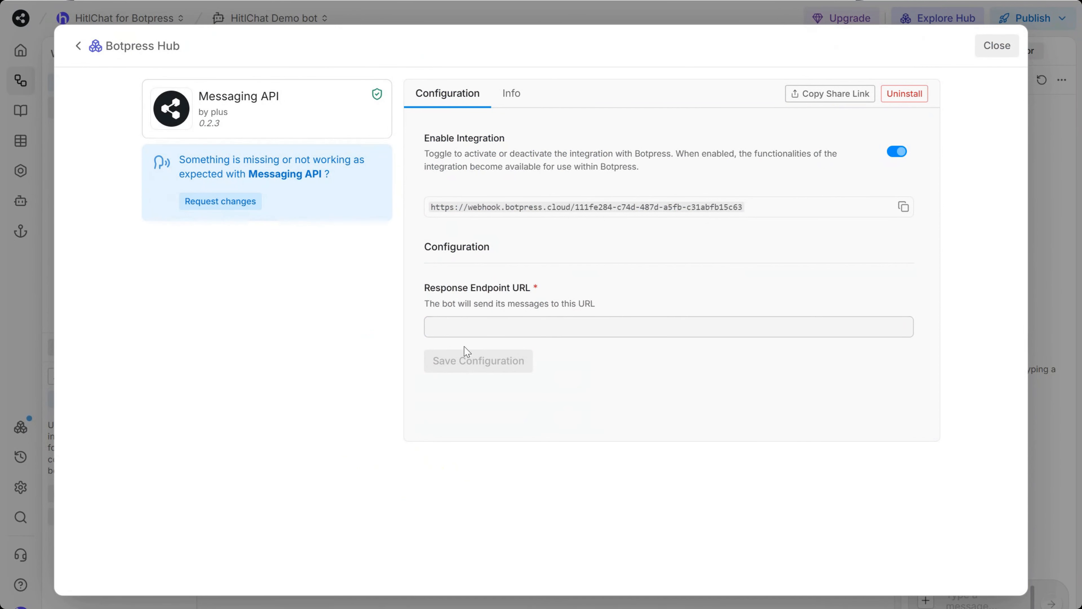
Set the Messaging API Response Endpoint URL to the HitlChat webhook URL and save the configuration
click(482, 325)
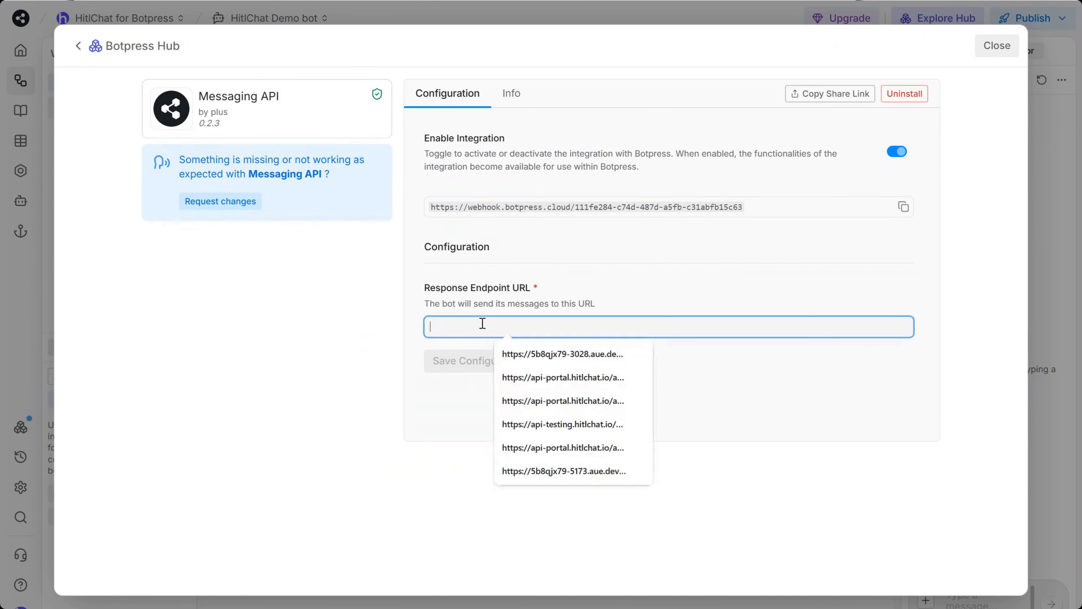
key(ctrl+v)
click(862, 442)
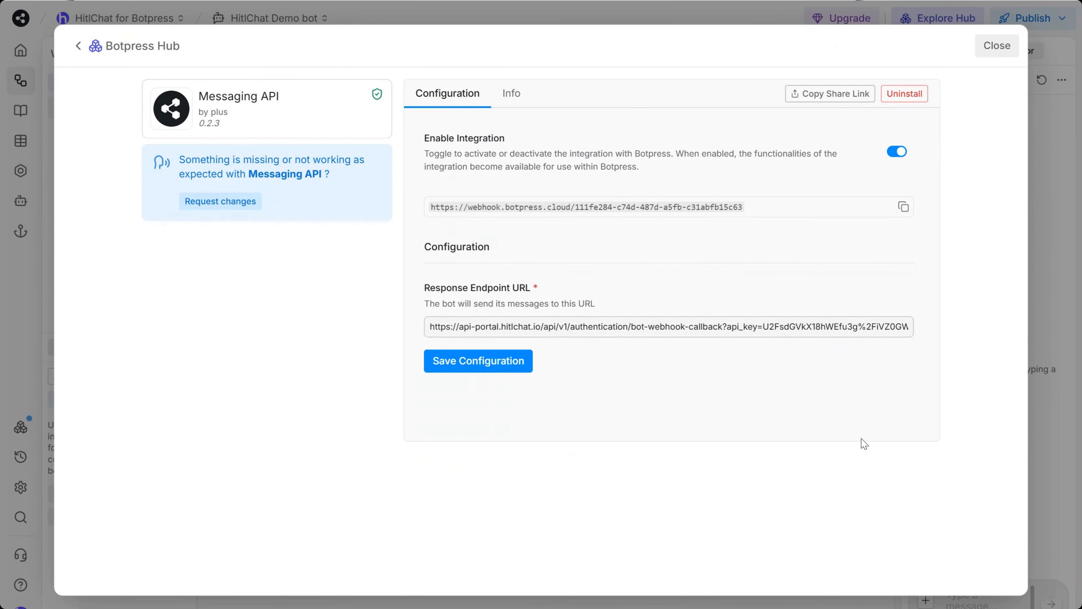
click(473, 359)
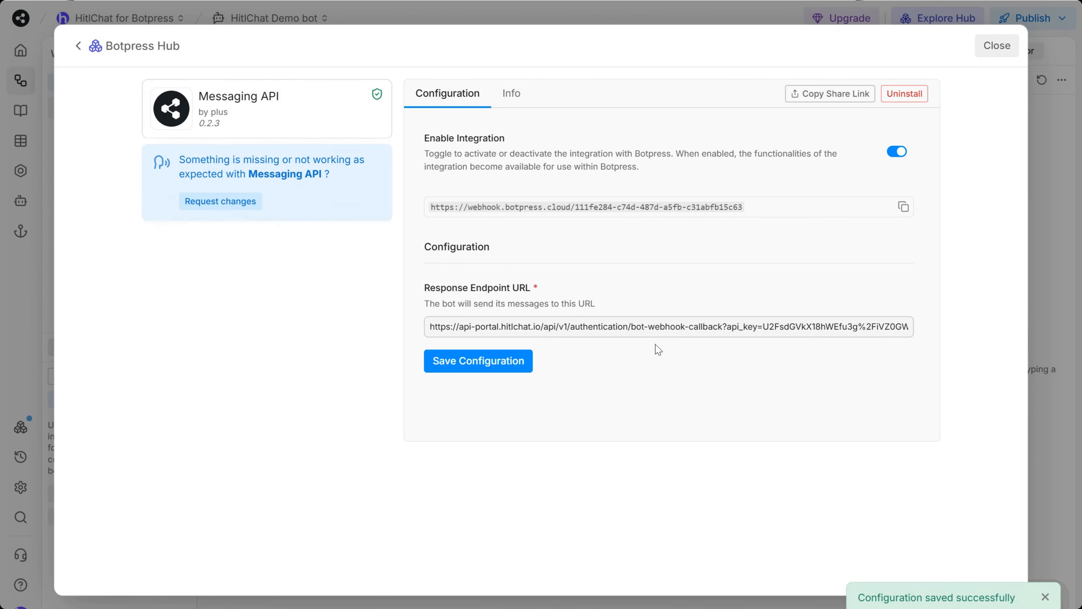
Close the Hub and publish the HitlChat Demo bot's latest changes
click(999, 47)
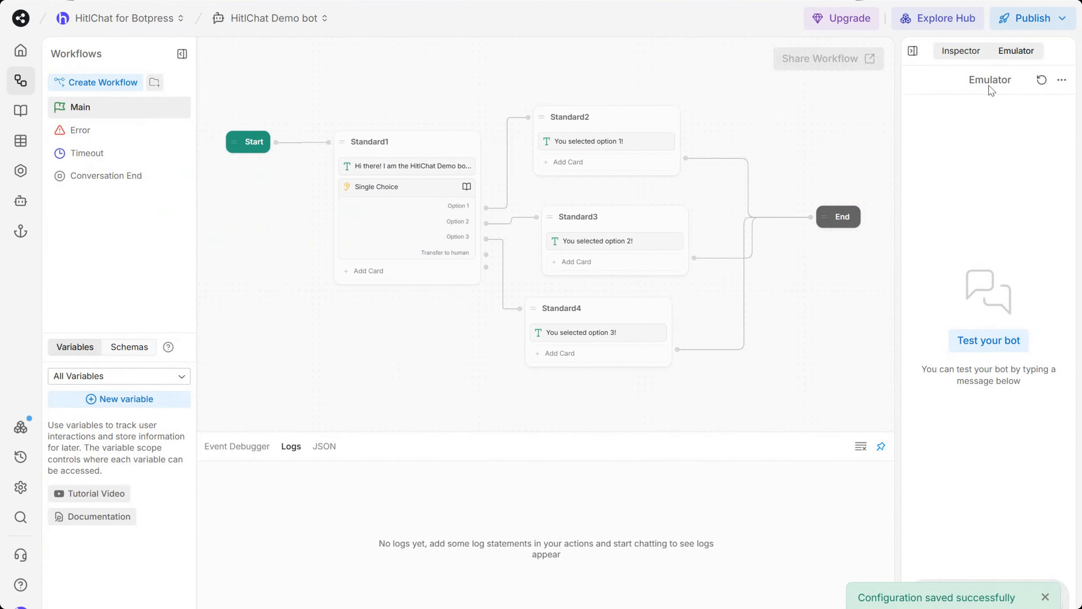
click(1029, 18)
click(959, 99)
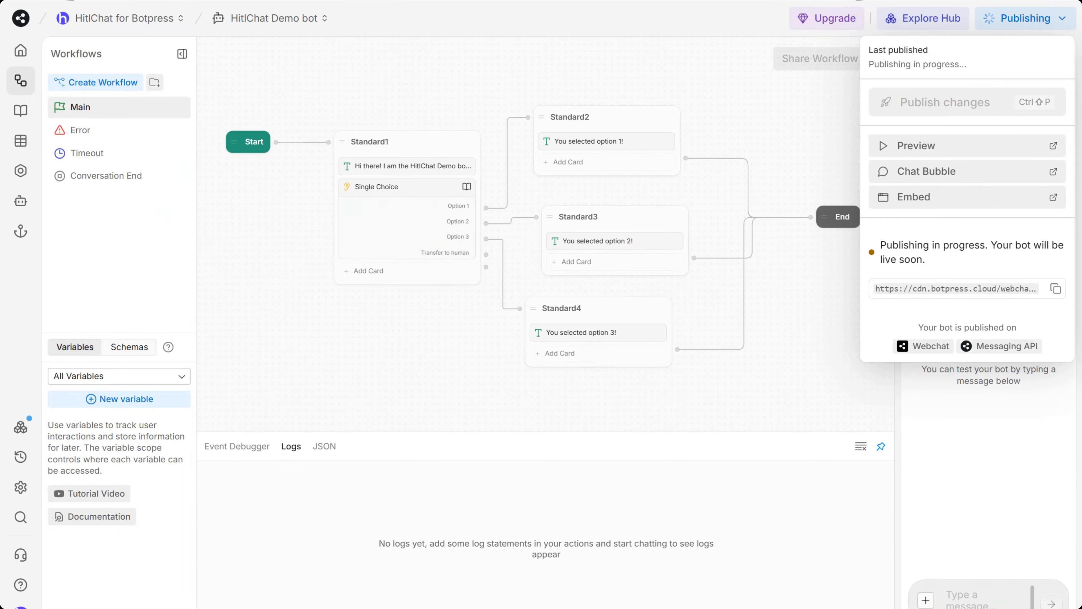
click(409, 0)
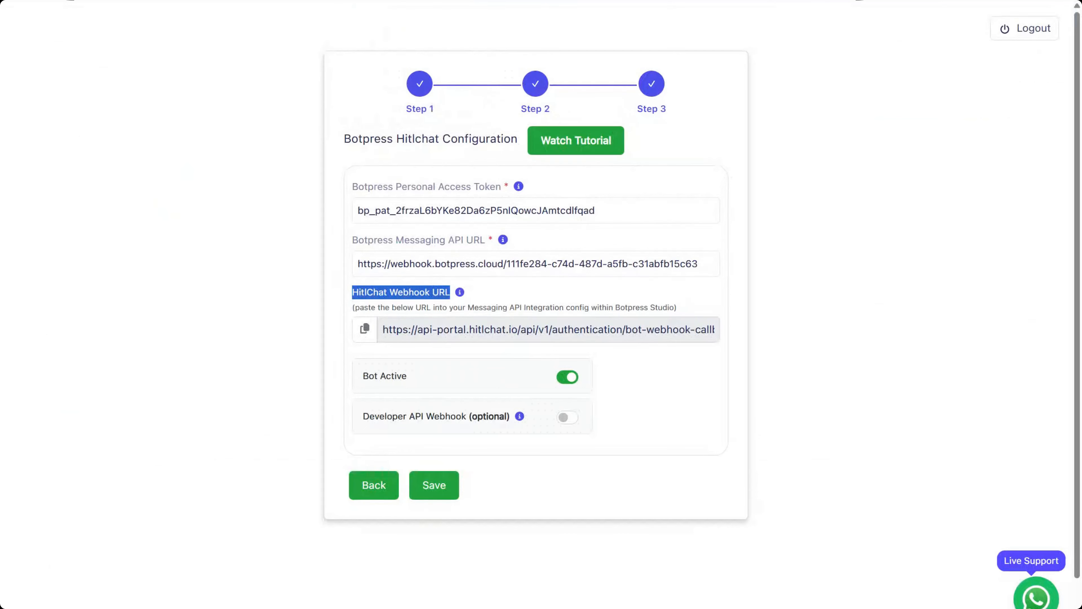
Save the HitlChat Botpress configuration with Bot Active left switched on
click(891, 355)
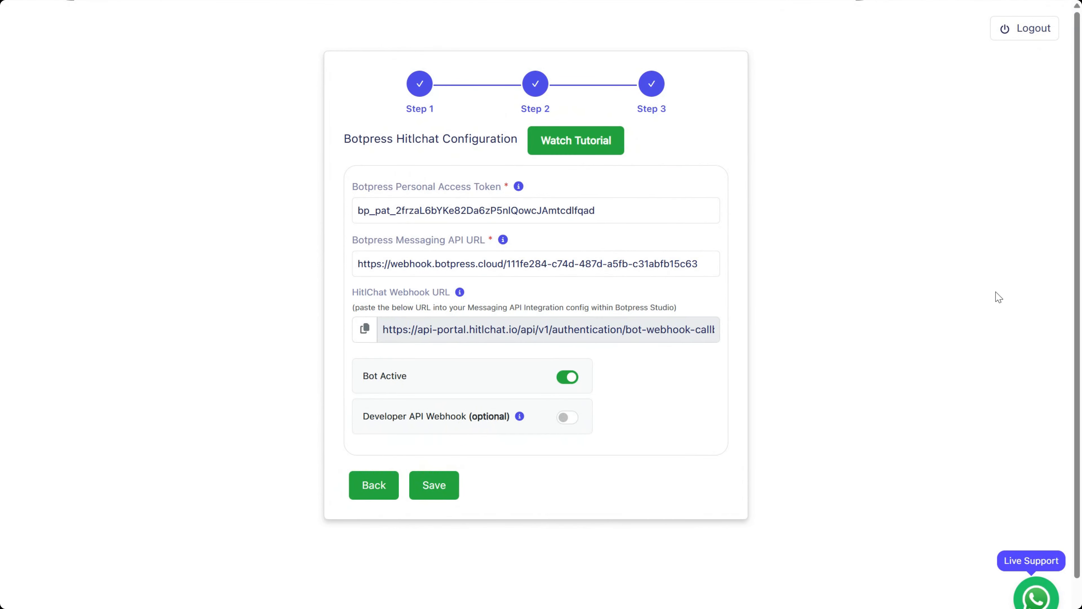
drag(365, 377, 403, 376)
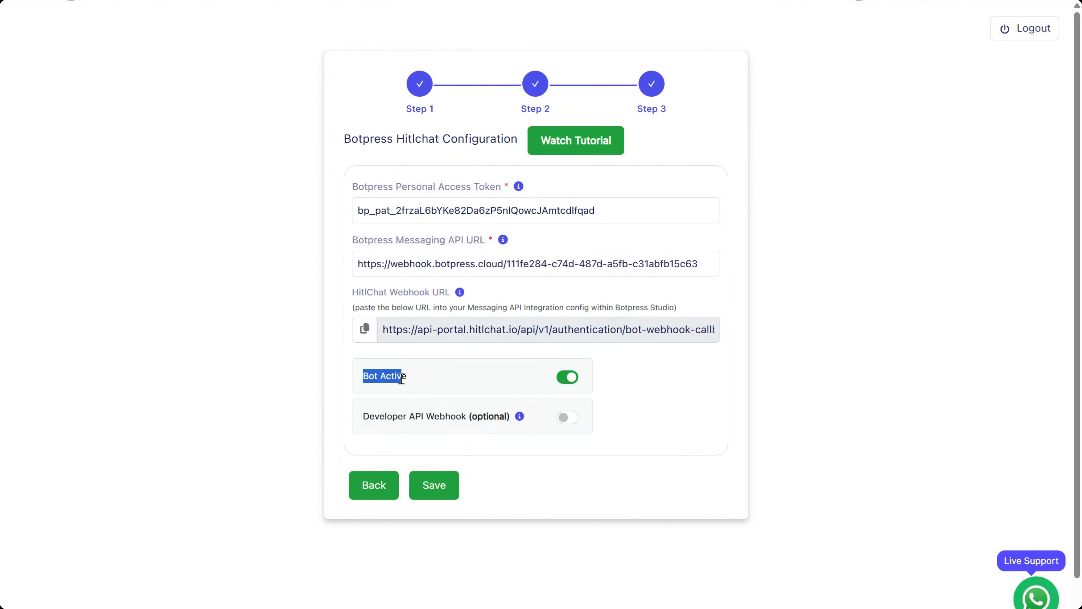
click(885, 386)
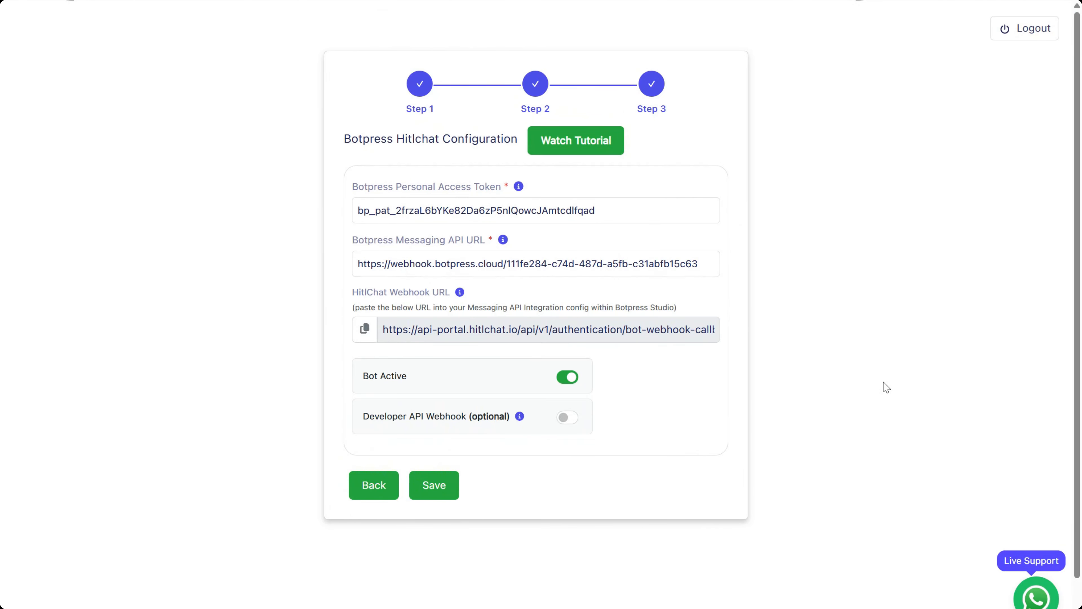
click(436, 485)
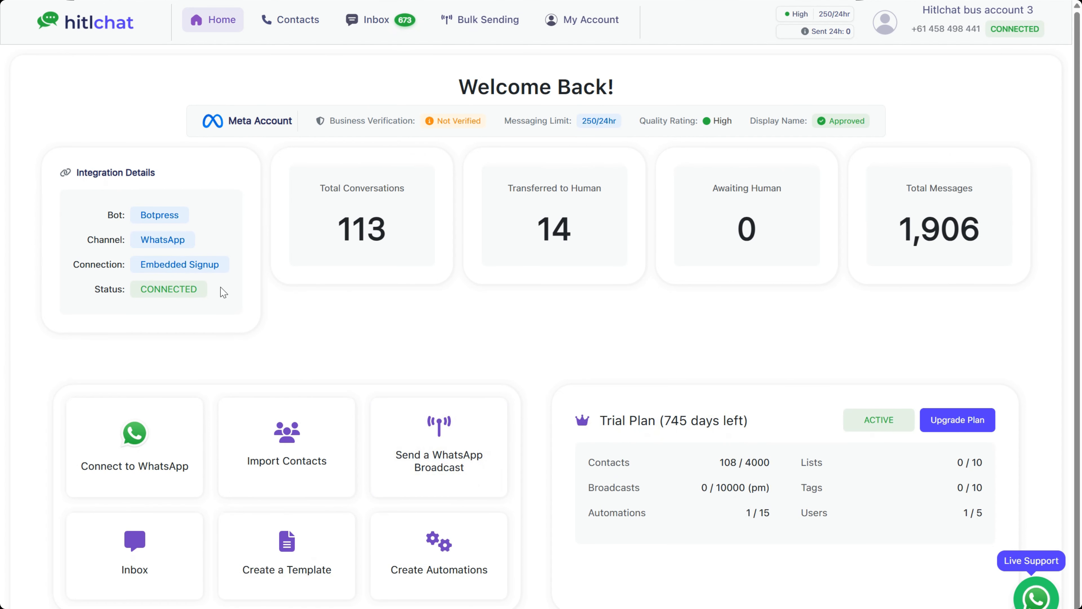
Review the CONNECTED Botpress, WhatsApp and Embedded Signup details, then open My Account configuration
double_click(190, 290)
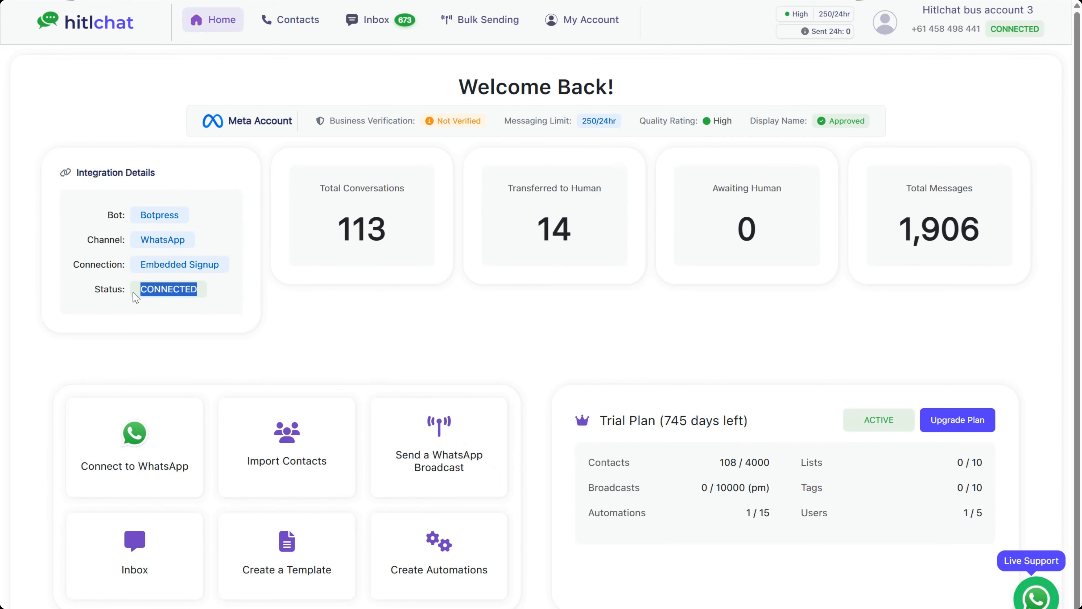
click(203, 265)
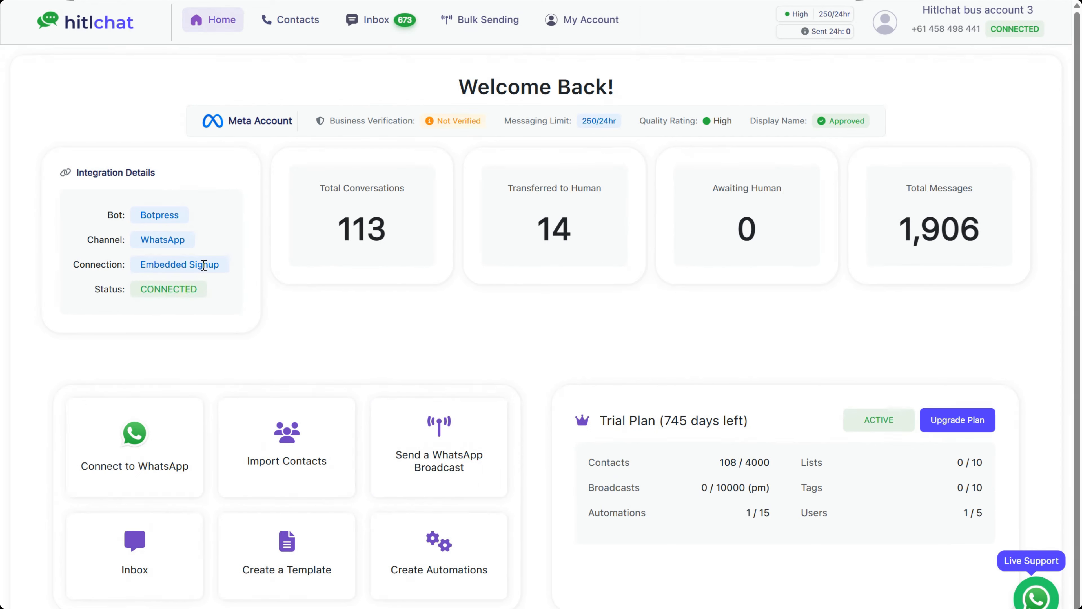
drag(220, 265, 141, 266)
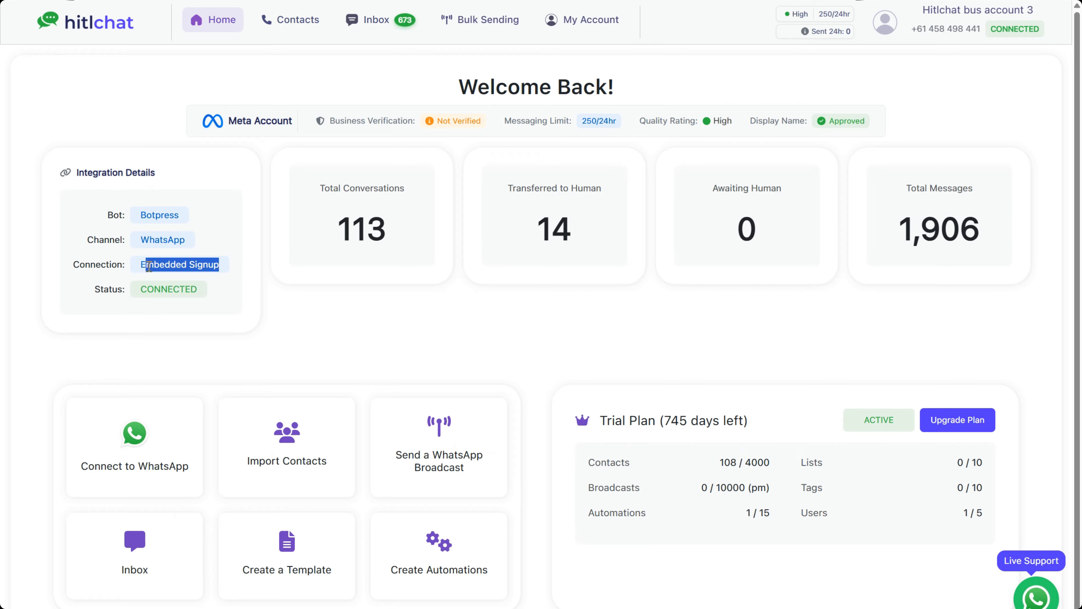
double_click(161, 237)
double_click(161, 213)
click(659, 313)
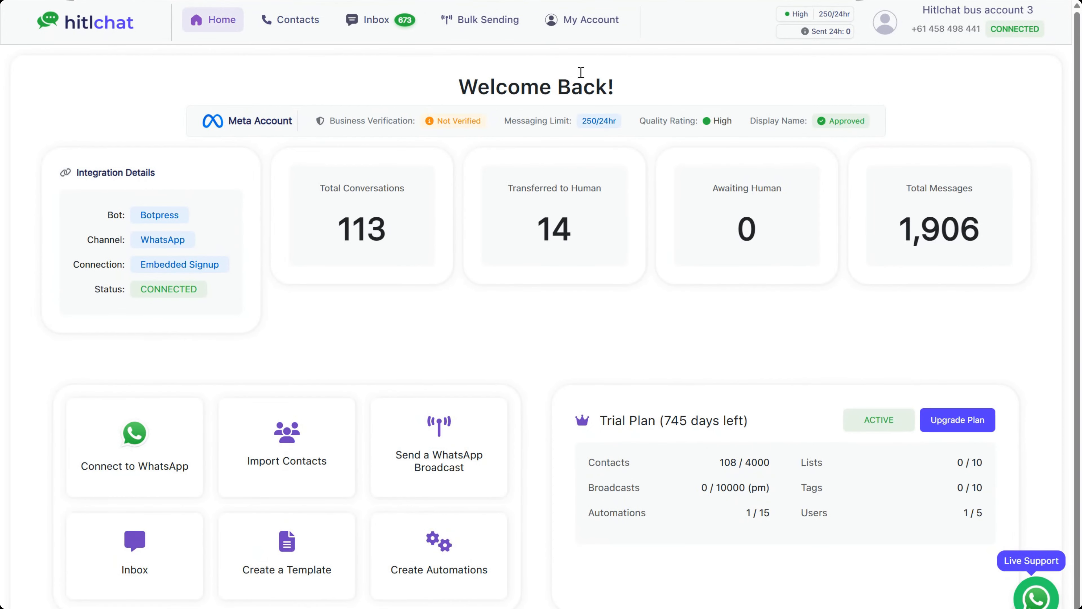
click(596, 22)
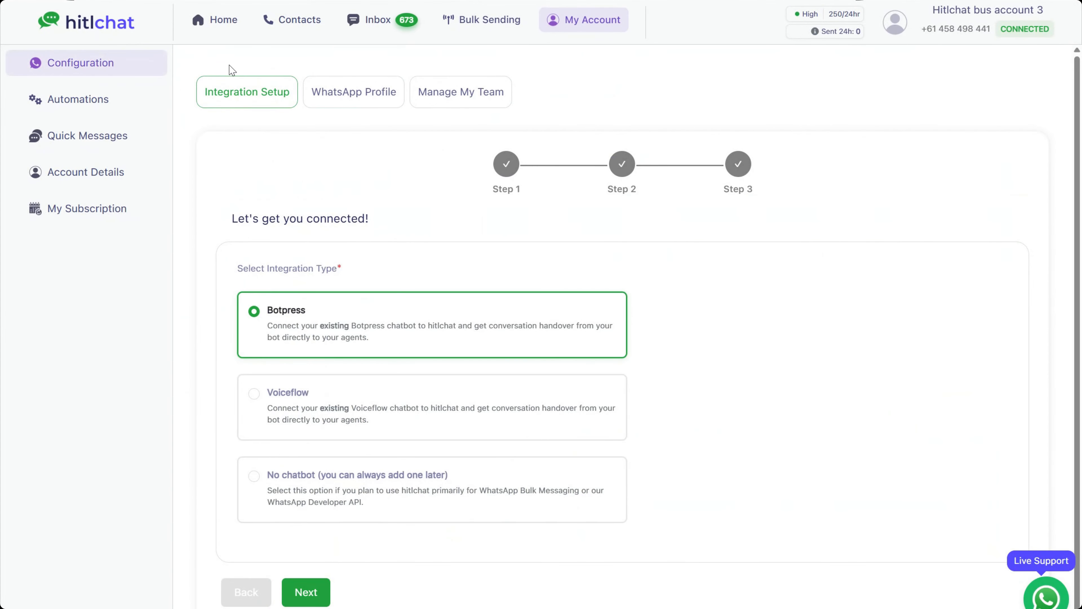
In Human Hand-off settings, keep 'transfer to human' as the incoming trigger phrase
click(83, 103)
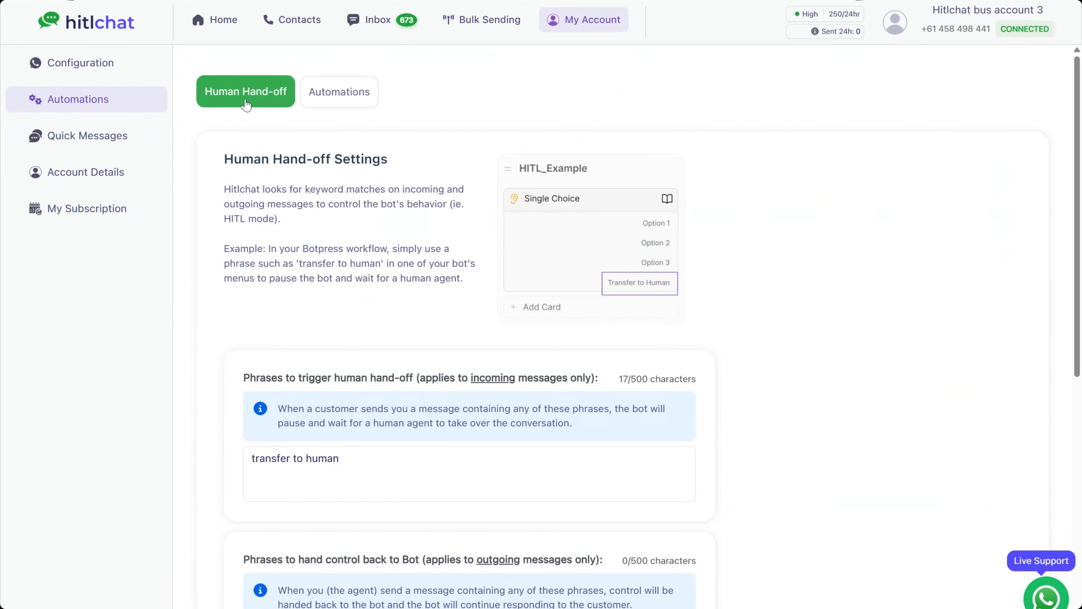
click(386, 465)
triple_click(319, 453)
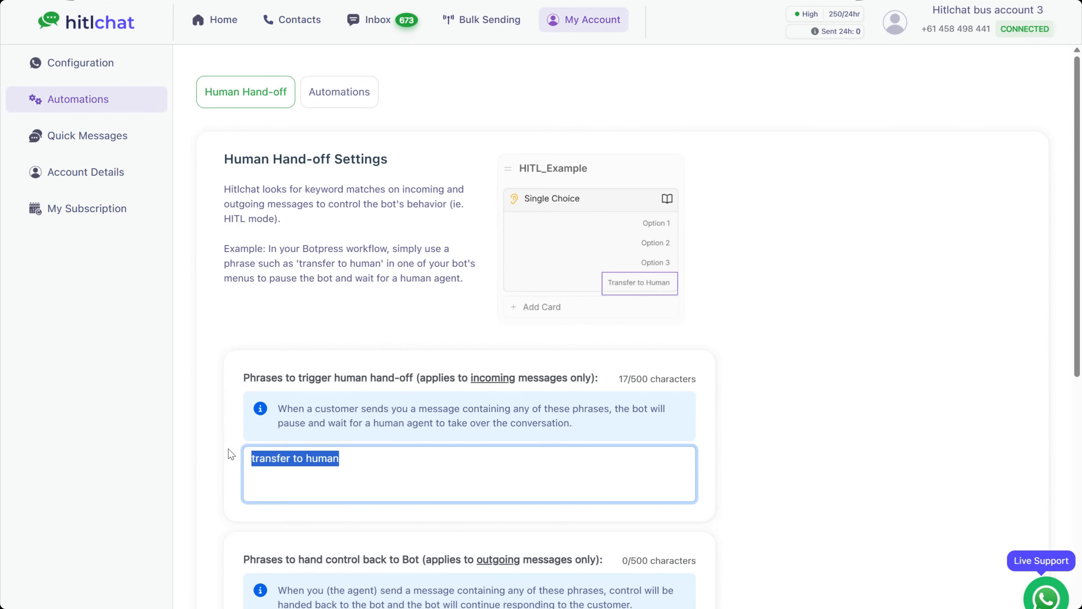
key(Right)
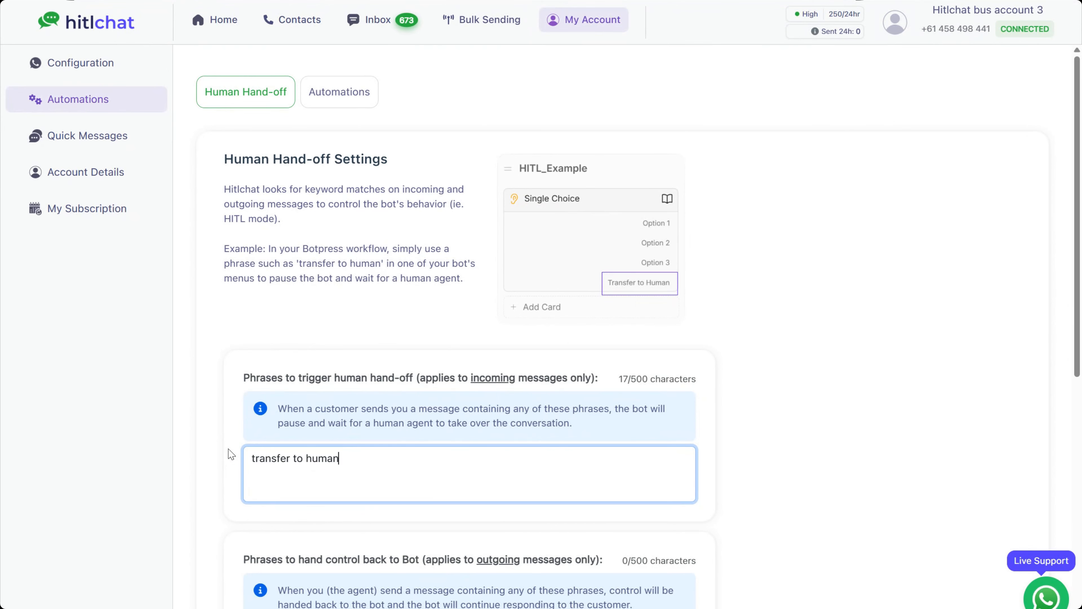
drag(357, 460, 219, 460)
click(887, 464)
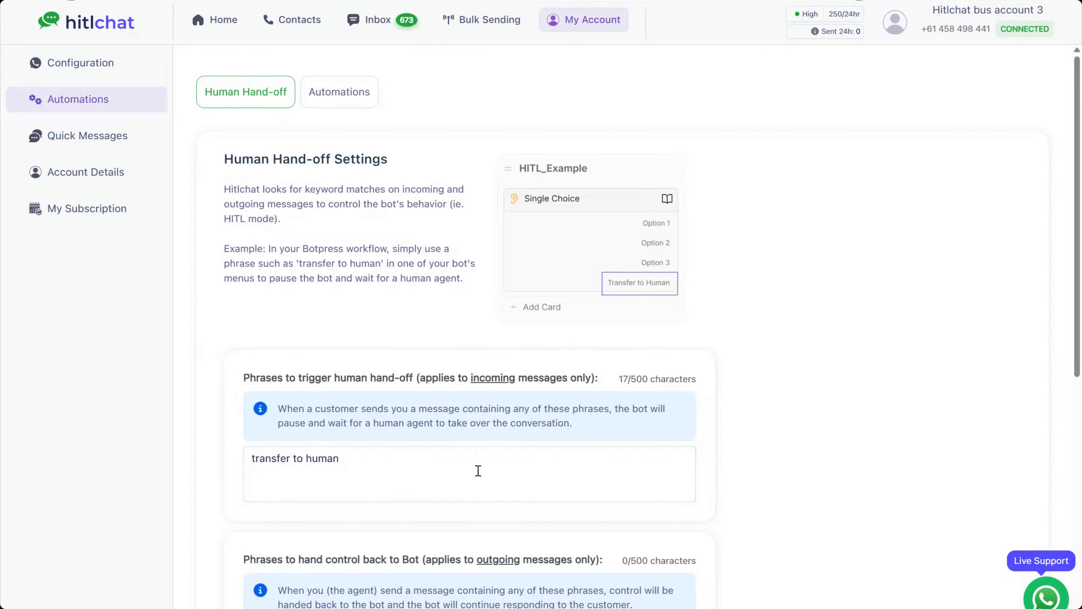
click(476, 464)
text(, )
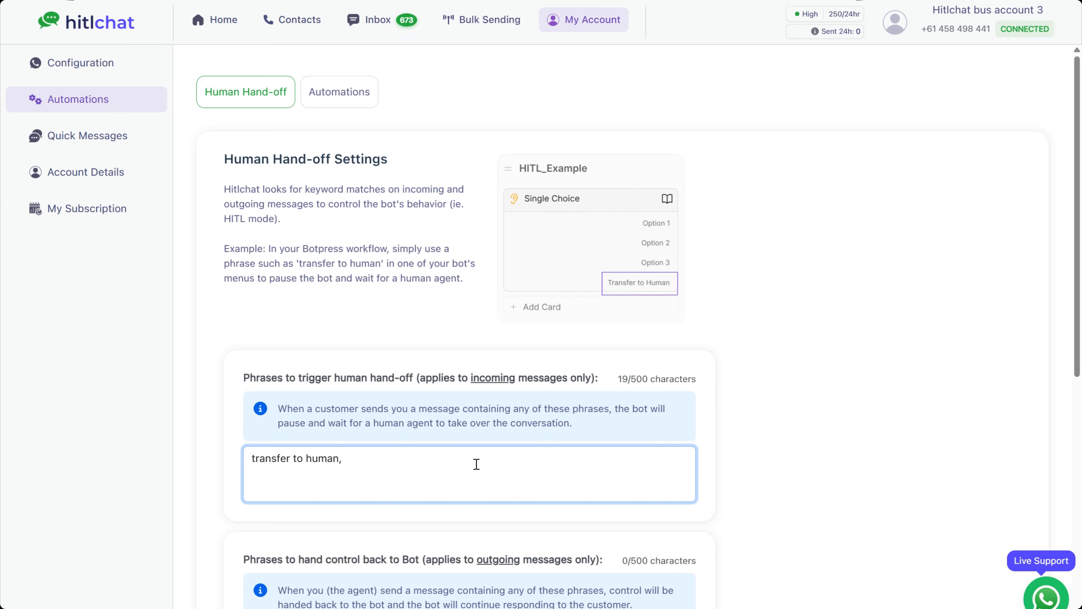
text(chat to human,)
key(BackSpace)
key(BackSpace)
key(BackSpace)
key(BackSpace)
key(BackSpace)
key(BackSpace)
key(BackSpace)
key(BackSpace)
key(BackSpace)
key(BackSpace)
key(BackSpace)
key(BackSpace)
key(BackSpace)
key(BackSpace)
click(764, 377)
Save the hand-off settings and confirm the 'transfer to human' trigger phrase
scroll(742, 387, down, 10)
click(253, 588)
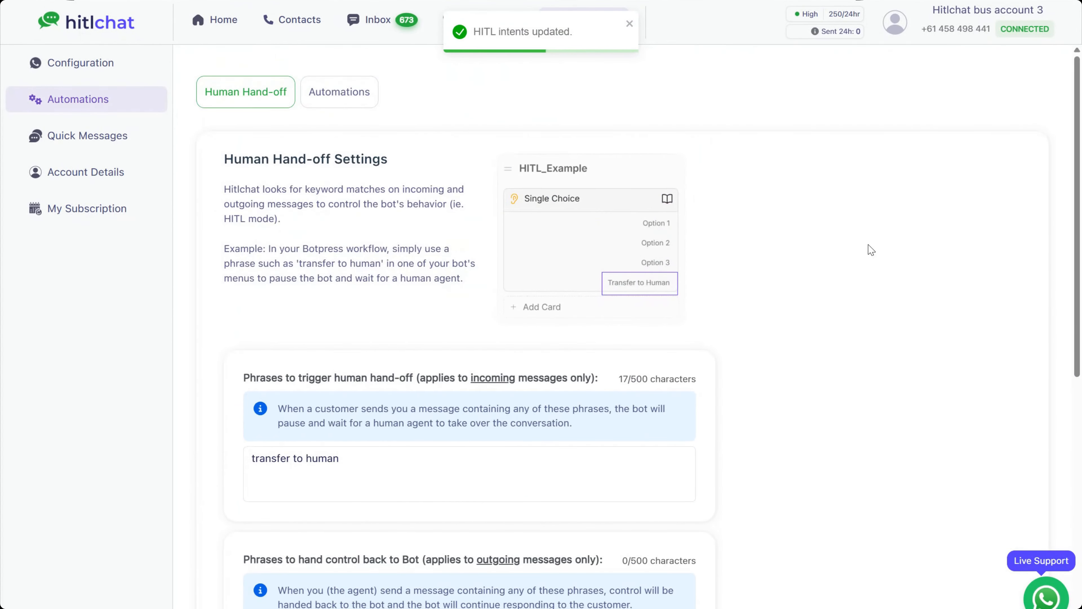
drag(362, 472, 206, 468)
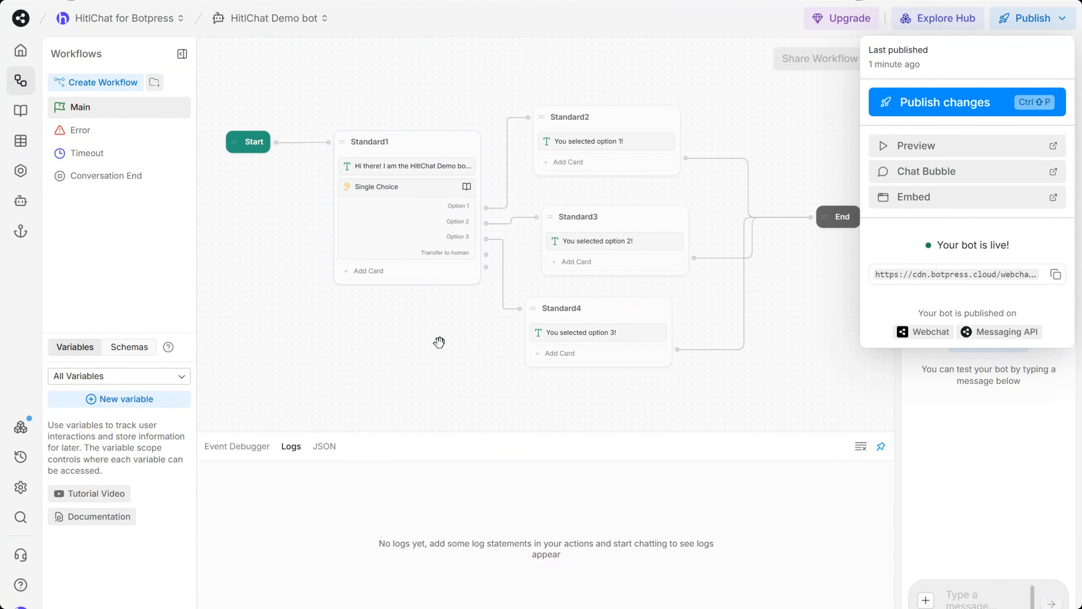
Inspect the Single Choice card in Standard1 to confirm its 'Transfer to human' choice
click(435, 244)
scroll(437, 228, up, 1)
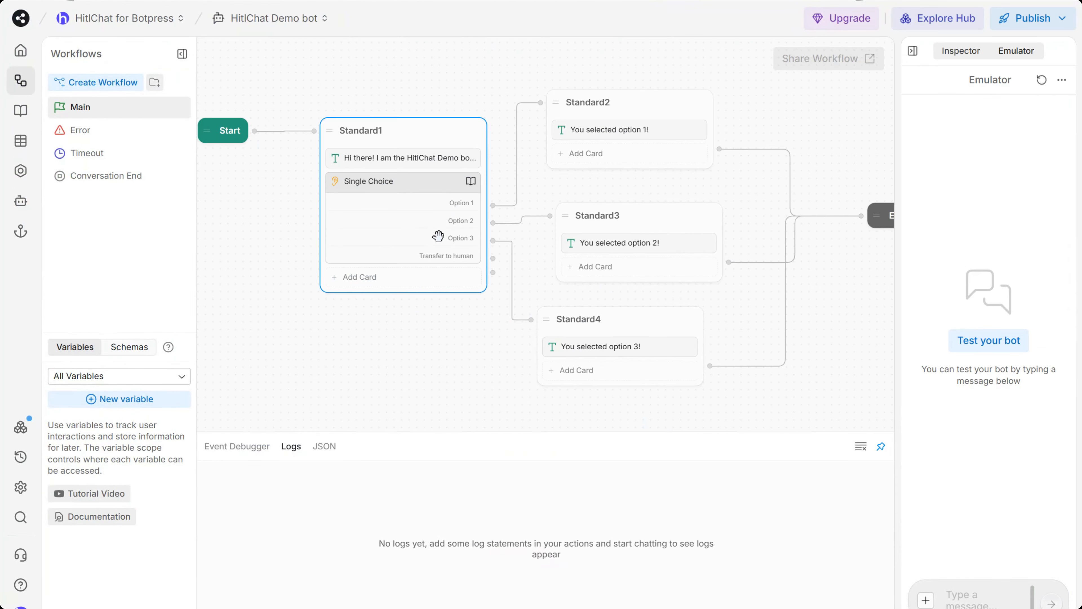
click(443, 227)
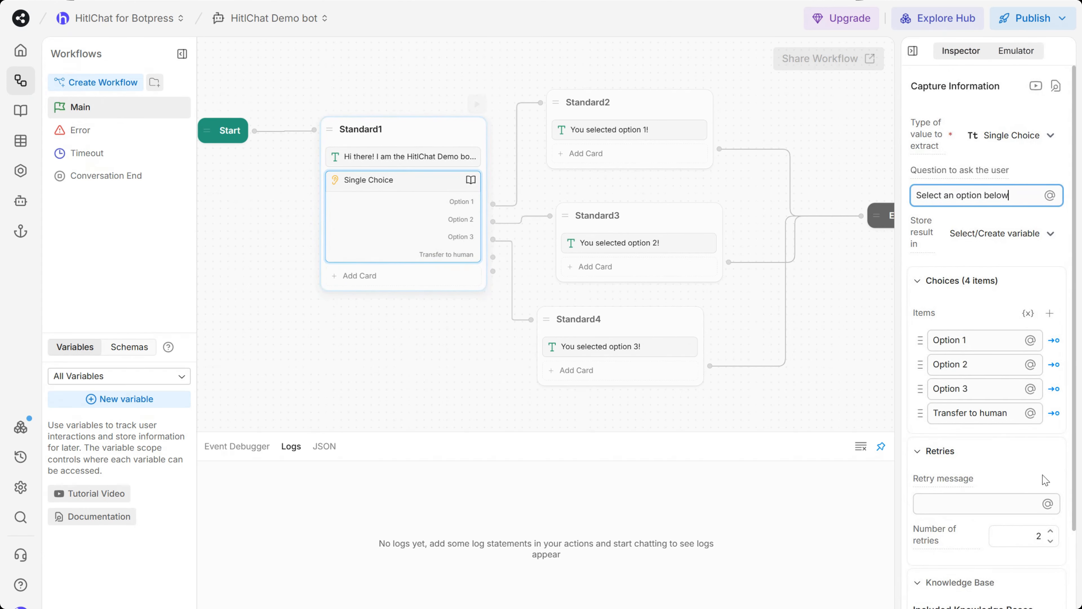
drag(1004, 414, 934, 418)
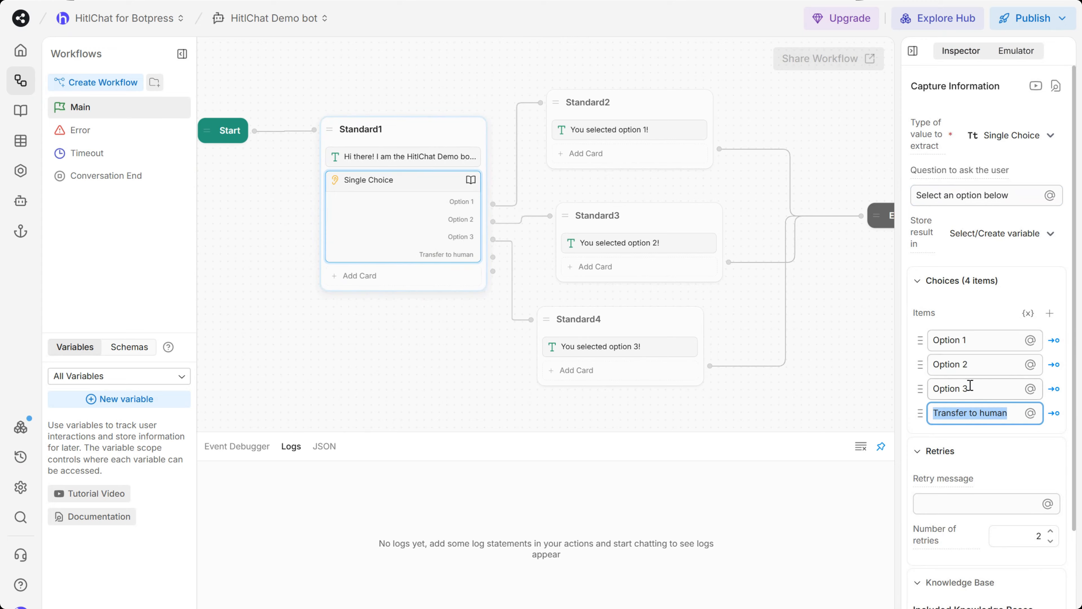
click(996, 413)
drag(999, 413, 934, 417)
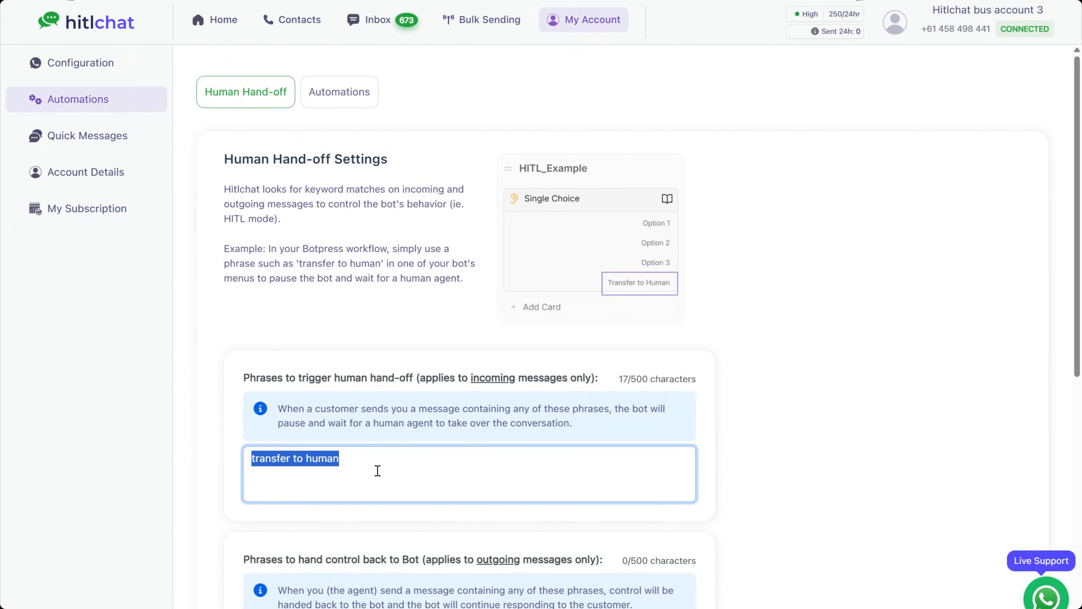
Recheck the 'transfer to human' trigger phrase, then go to the HitlChat Inbox
click(378, 470)
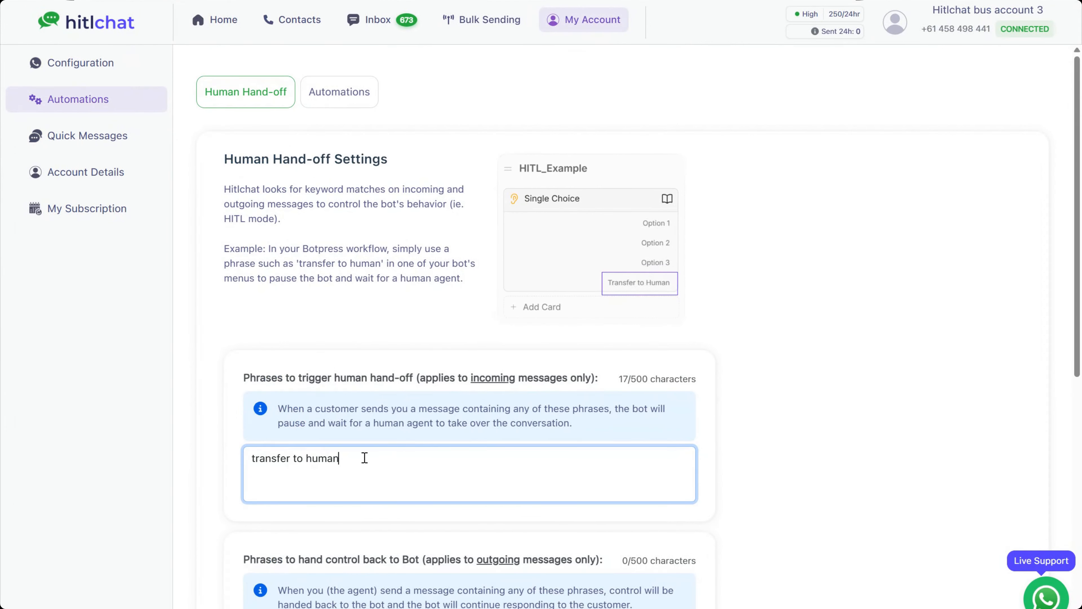
drag(366, 460, 212, 461)
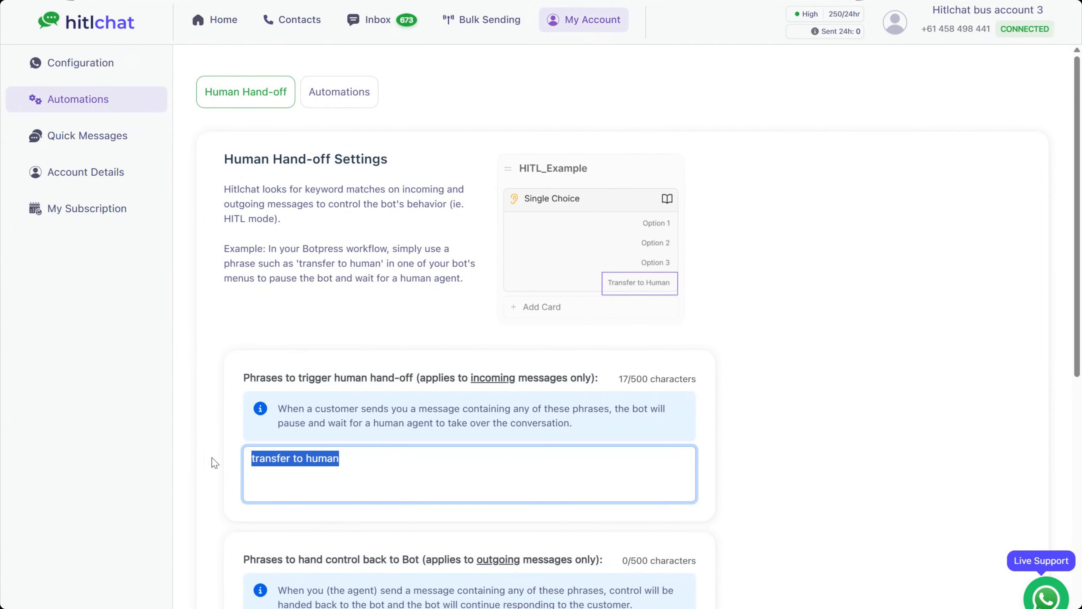
click(867, 206)
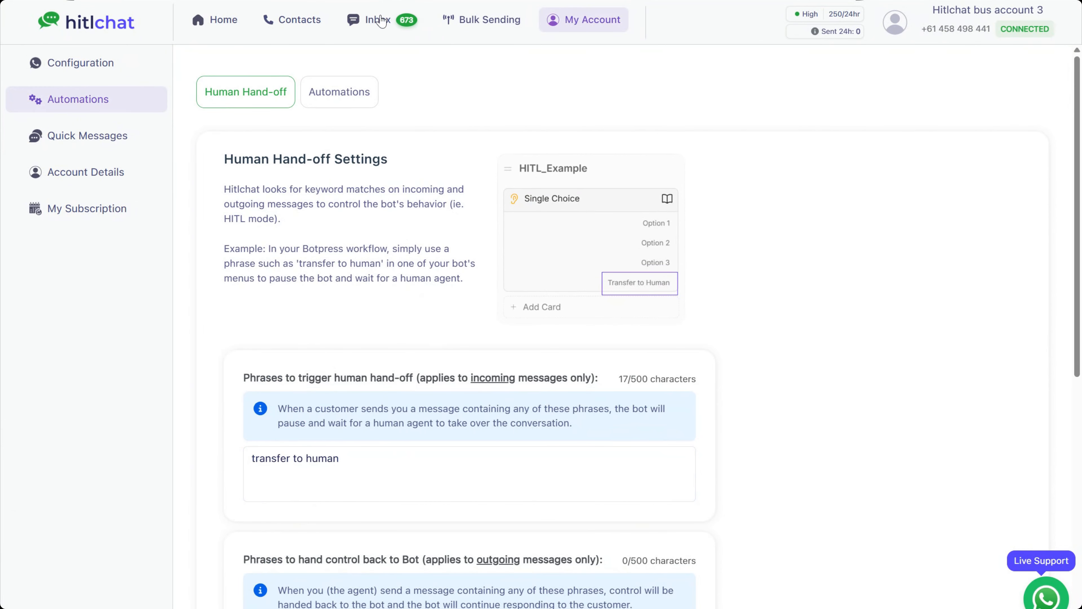
click(385, 24)
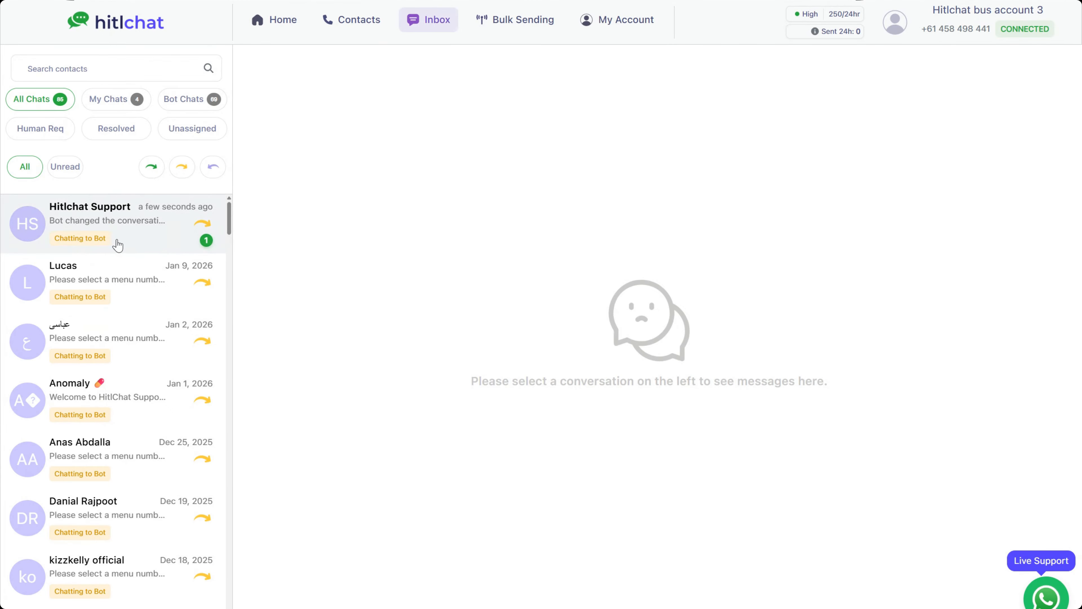
In the Hitlchat Support chat, reply 'Hi there how are you' and 'How can I help?', then reassign it to Bot
click(151, 246)
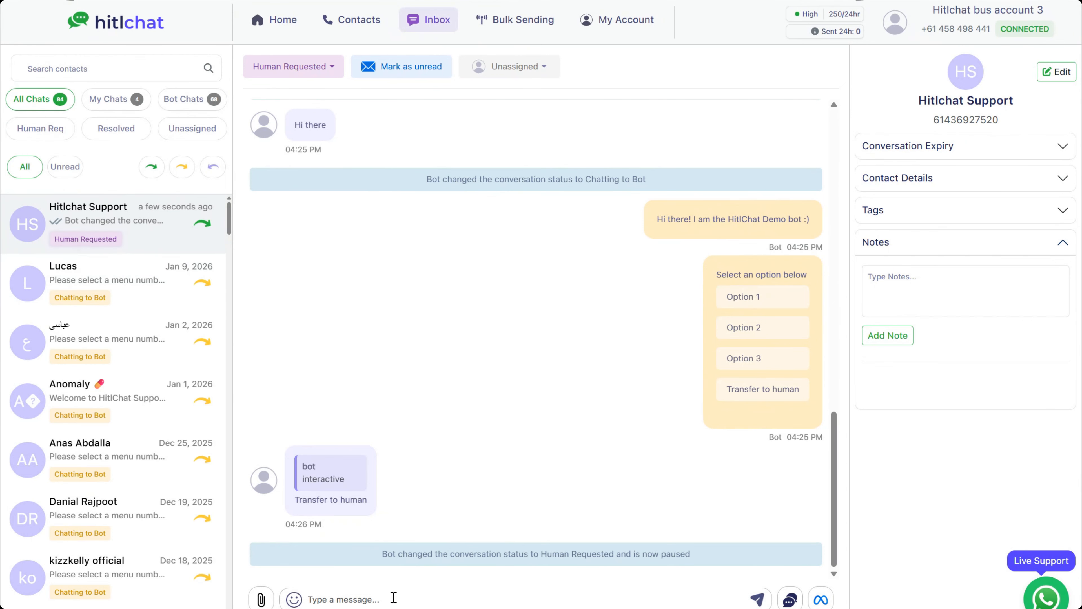
text(Hi there how are you)
key(Return)
text(How can I help)
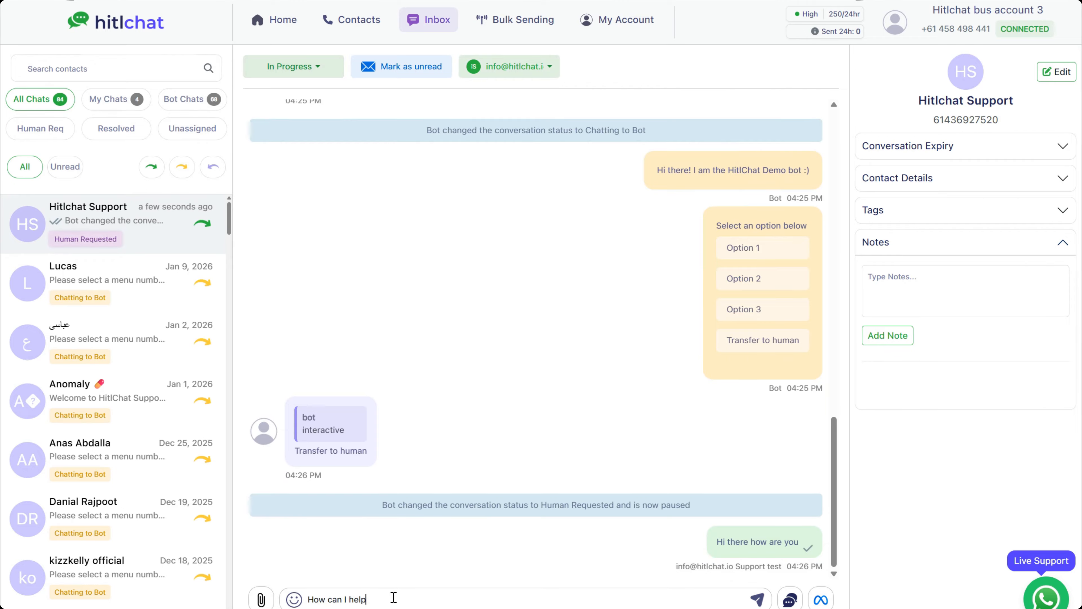
text(?)
key(Return)
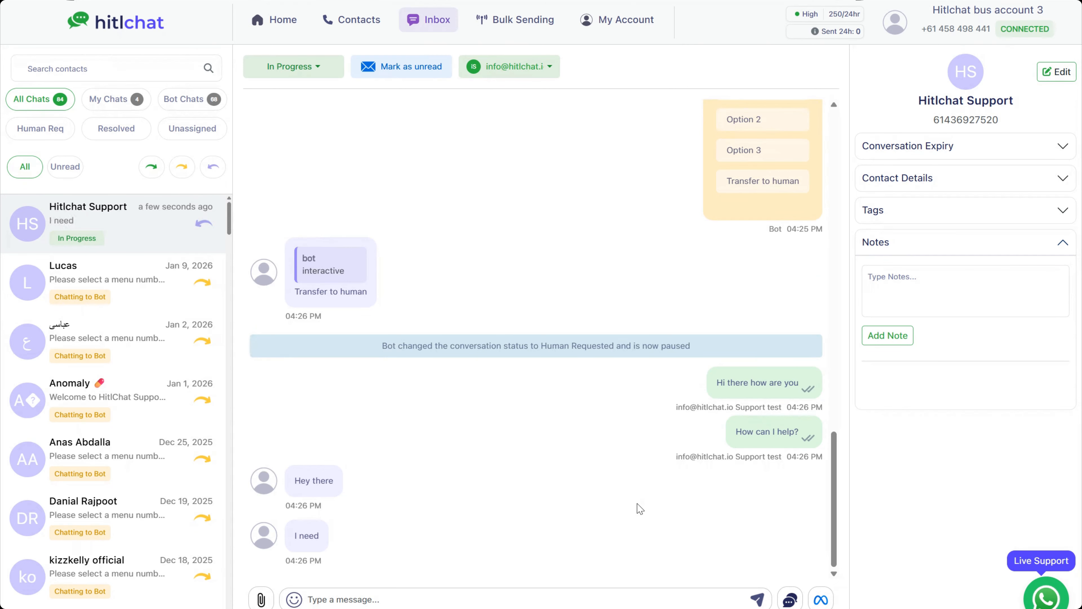
click(538, 72)
click(539, 105)
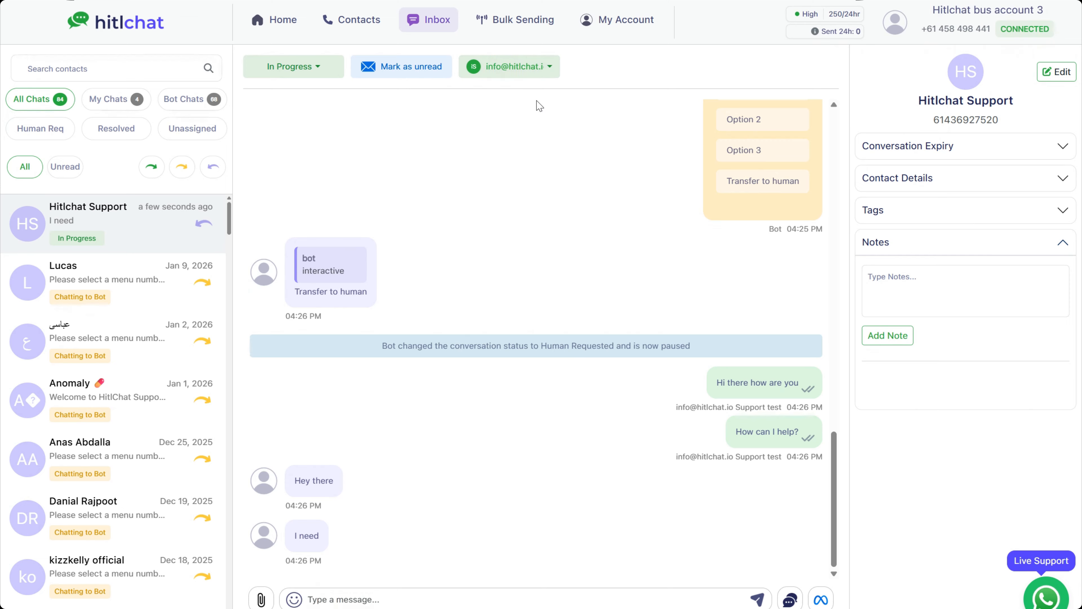